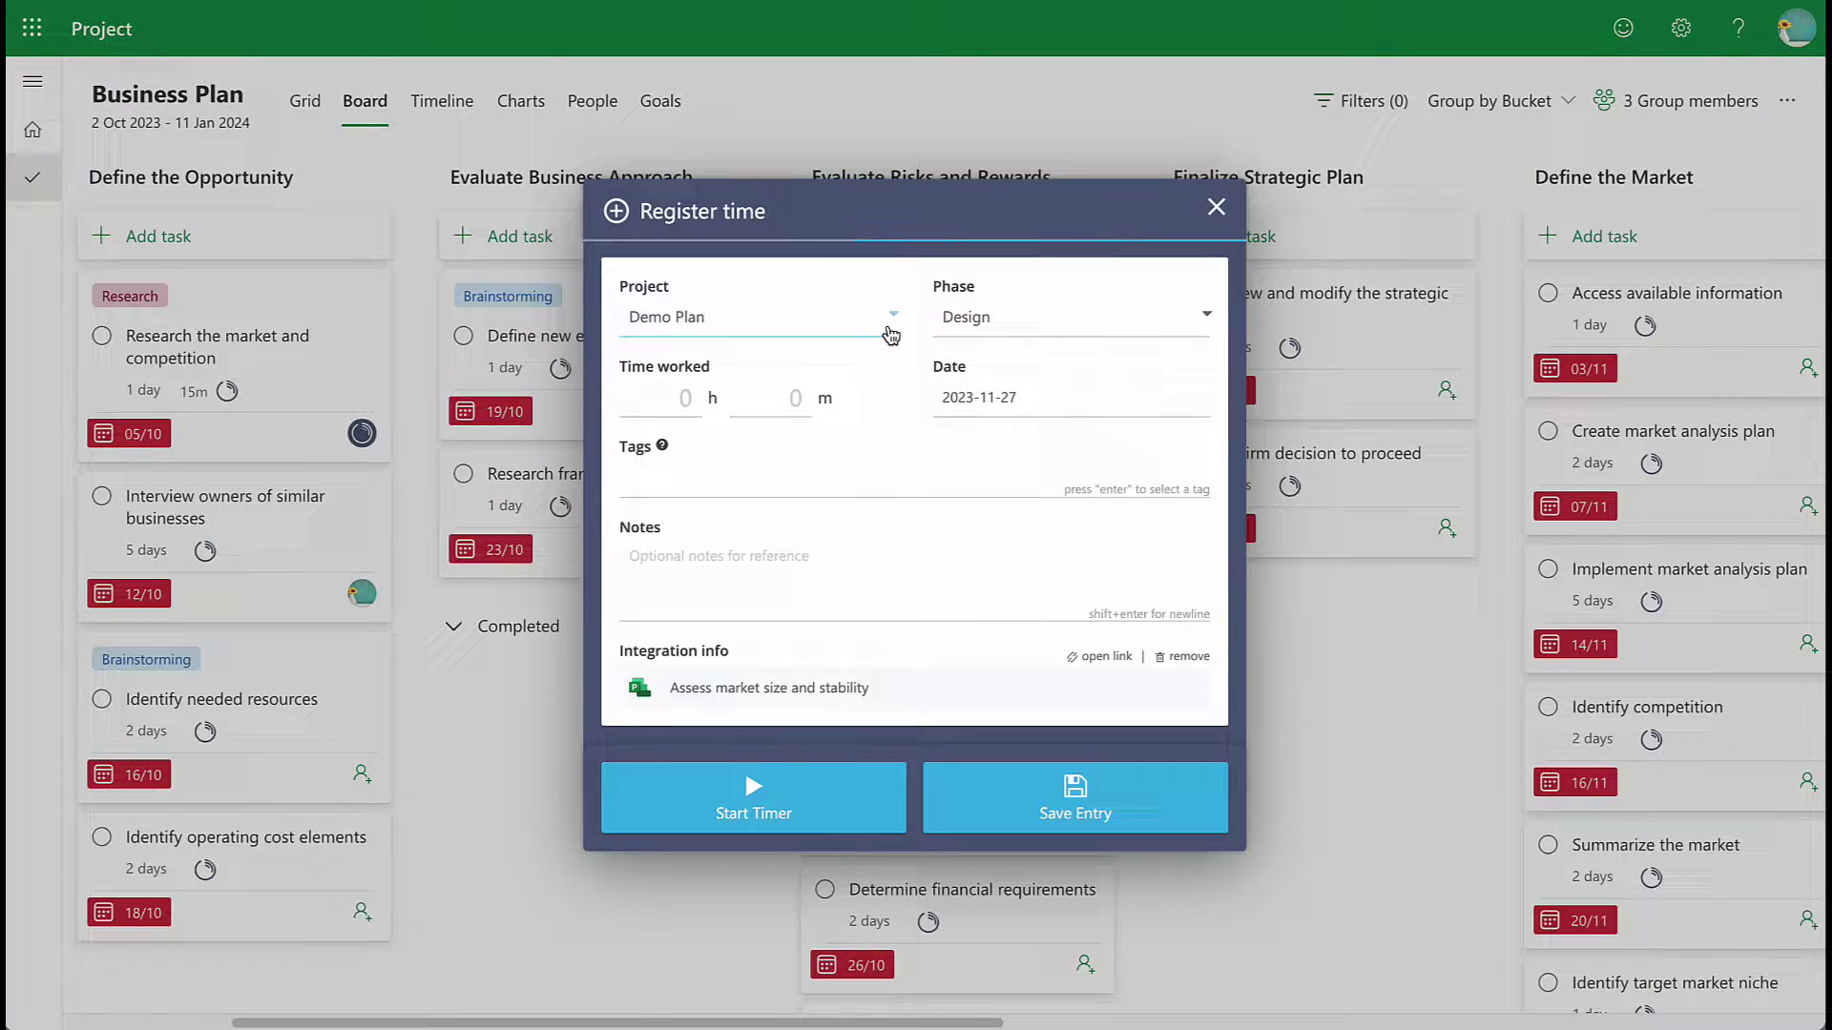
Step: Start a Color Pink Project timer on Assess market size and stability, stretched to 2h05m
{"action": "left_click", "coordinate": [887, 337]}
{"action": "left_click", "coordinate": [730, 544]}
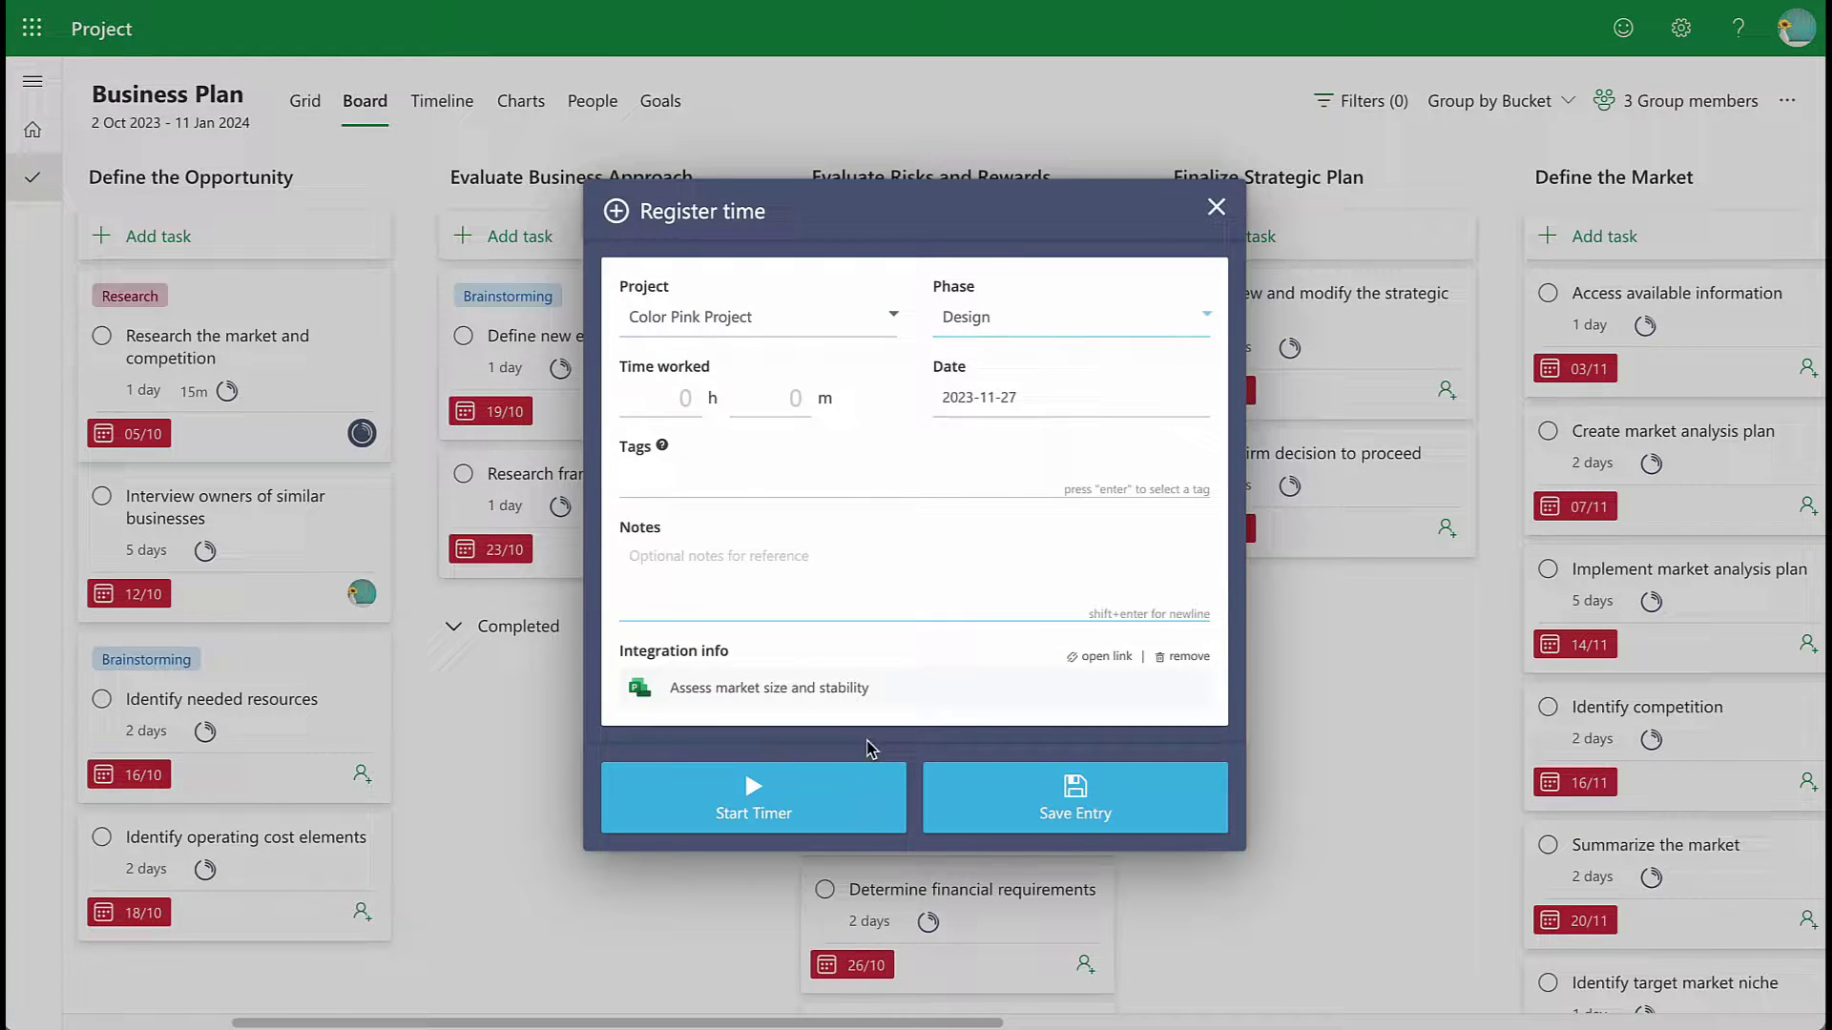
{"action": "left_click", "coordinate": [751, 795]}
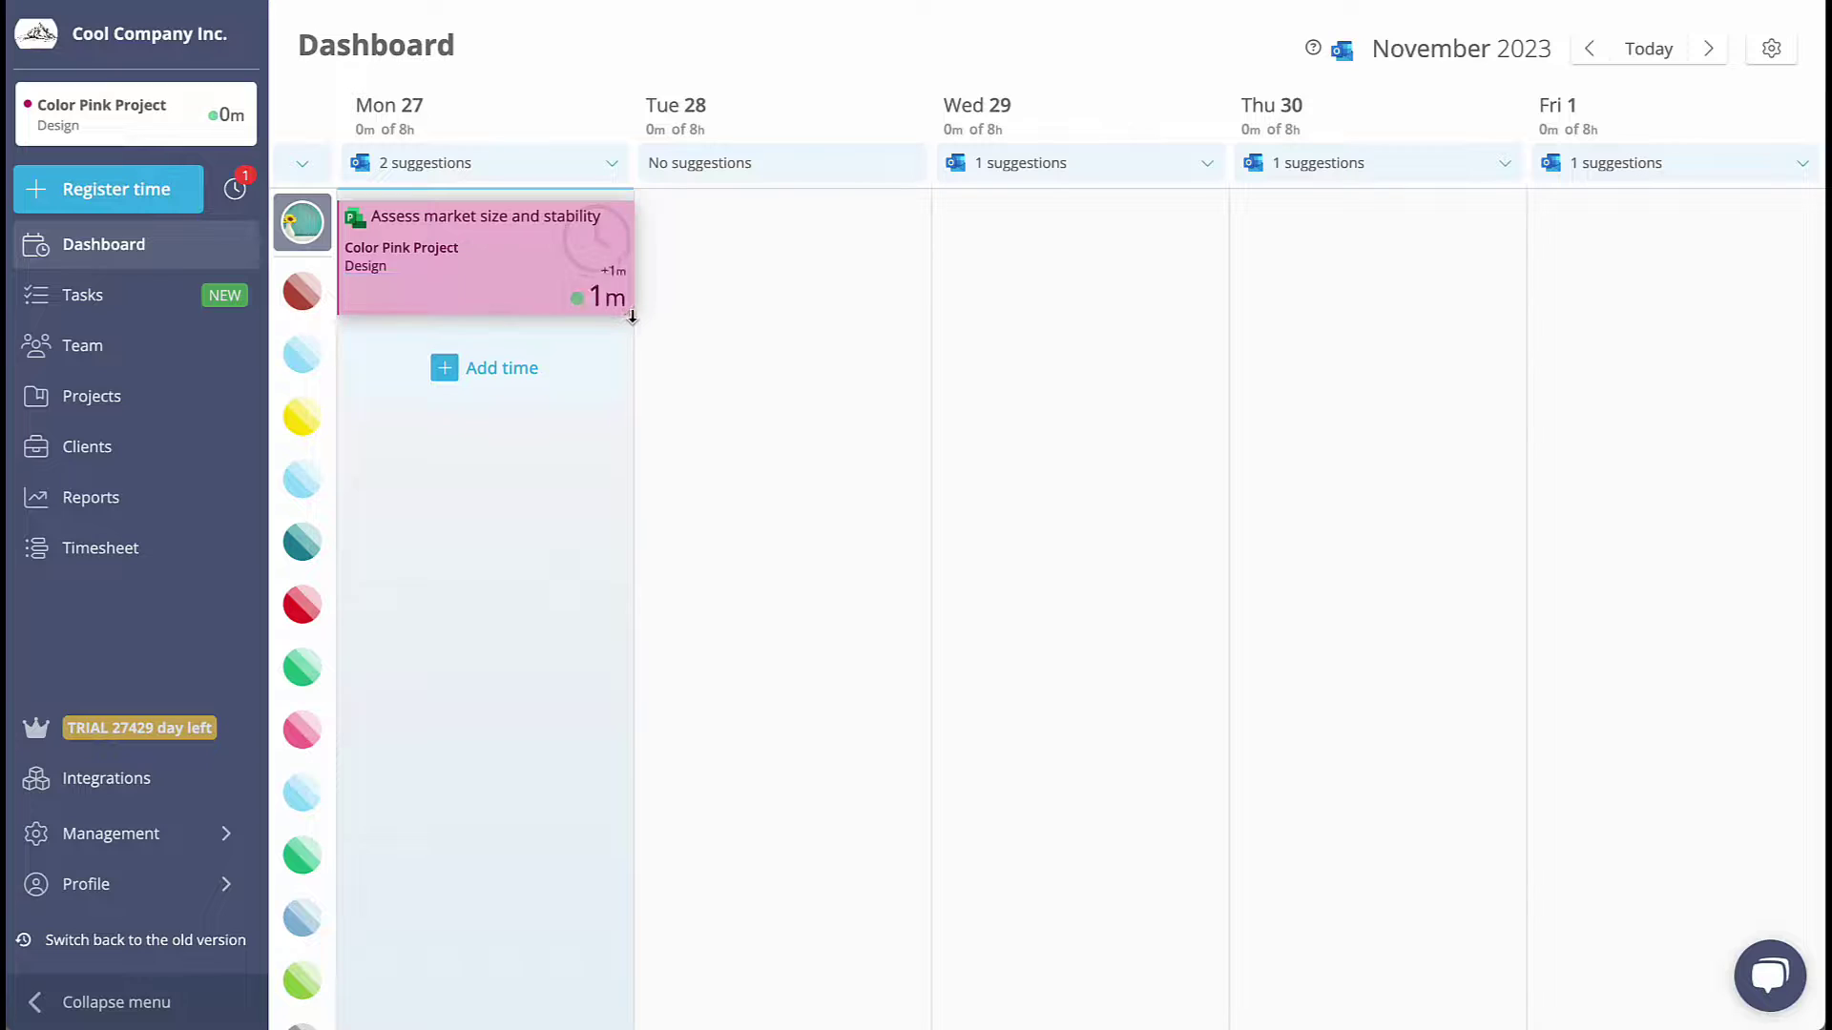
{"action": "left_click_drag", "start_coordinate": [632, 316], "coordinate": [625, 447]}
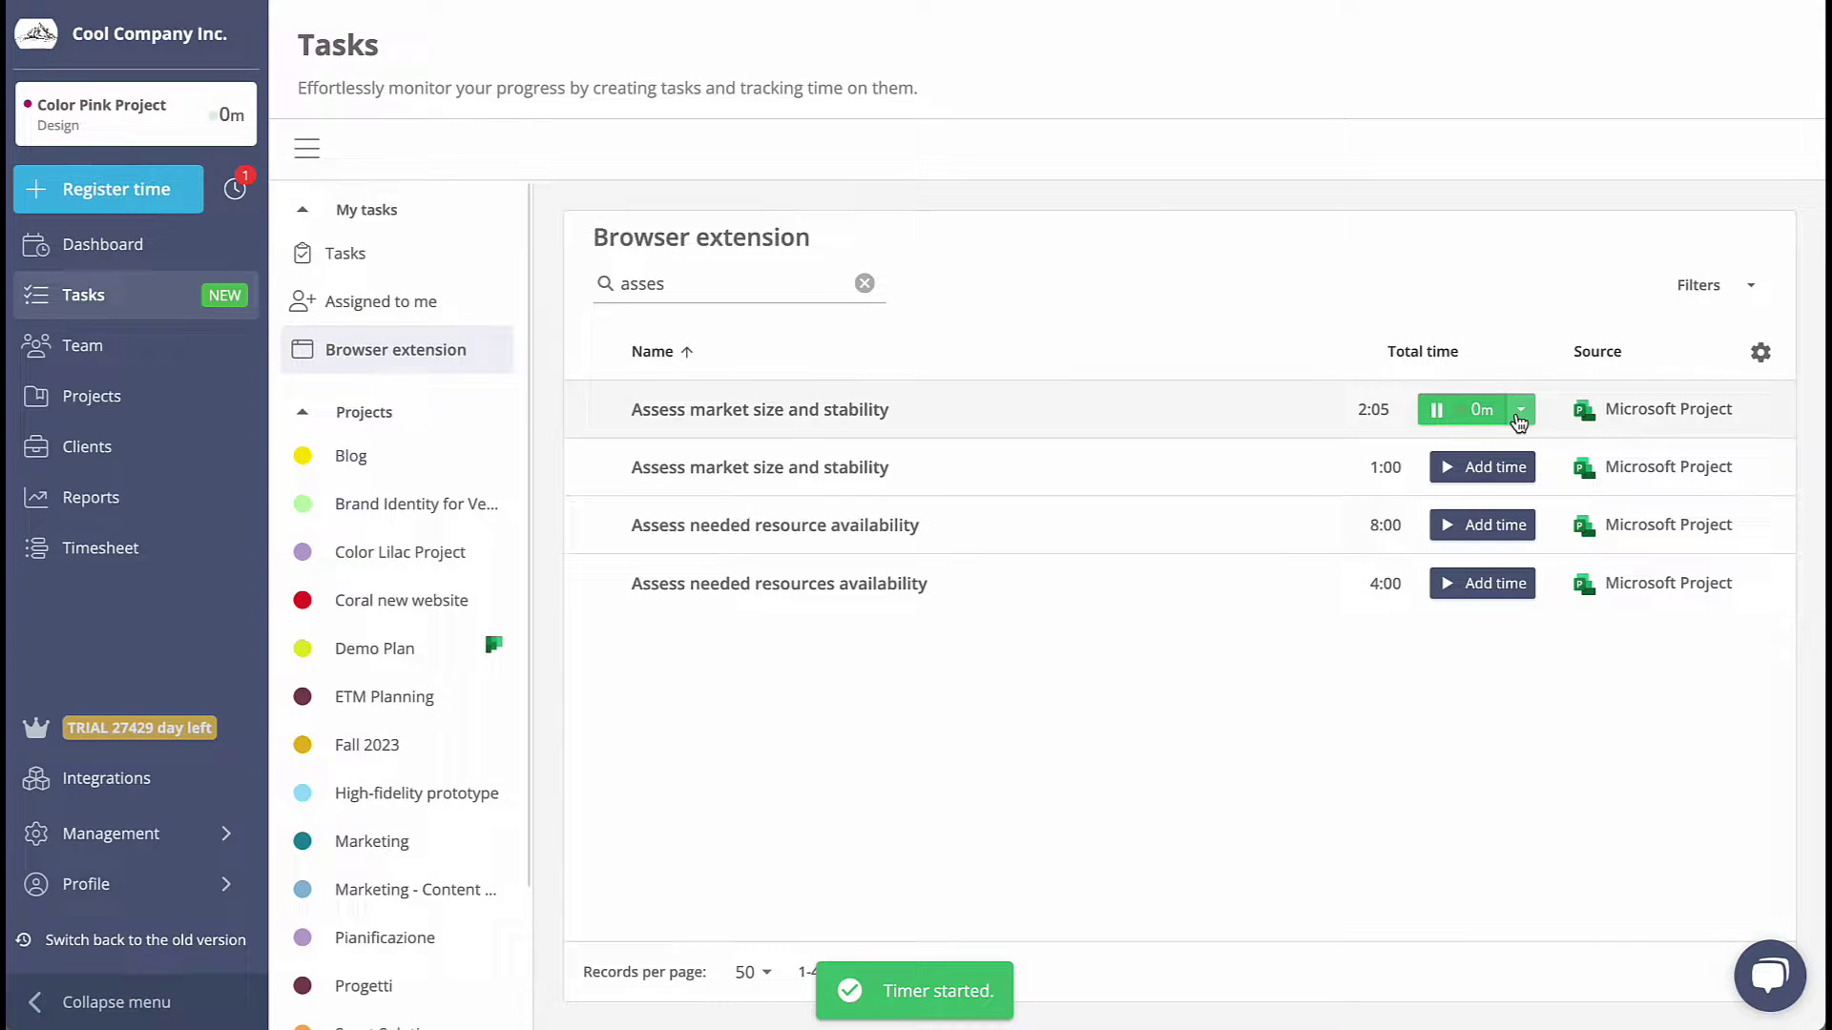
Step: Save the running Assess market size and stability timer as an entry, bringing the total to 6:05
{"action": "left_click", "coordinate": [1520, 409]}
{"action": "left_click", "coordinate": [1431, 486]}
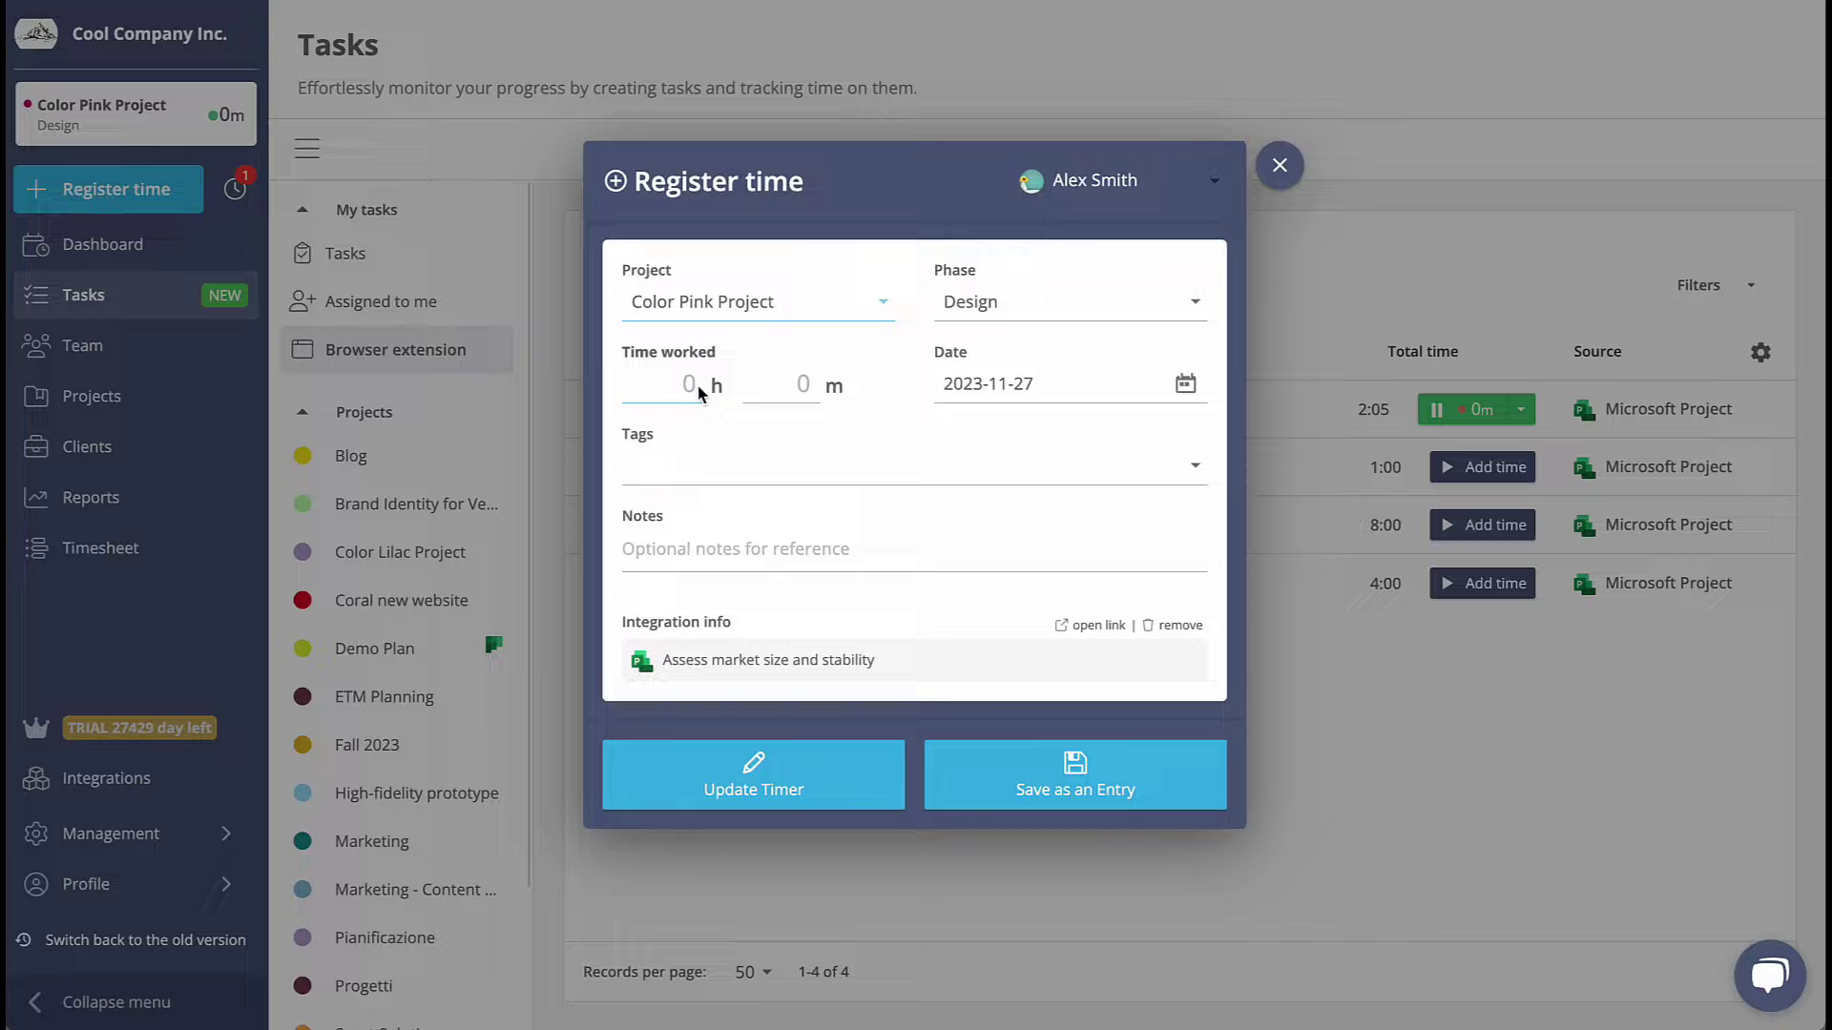
{"action": "left_click", "coordinate": [1075, 774]}
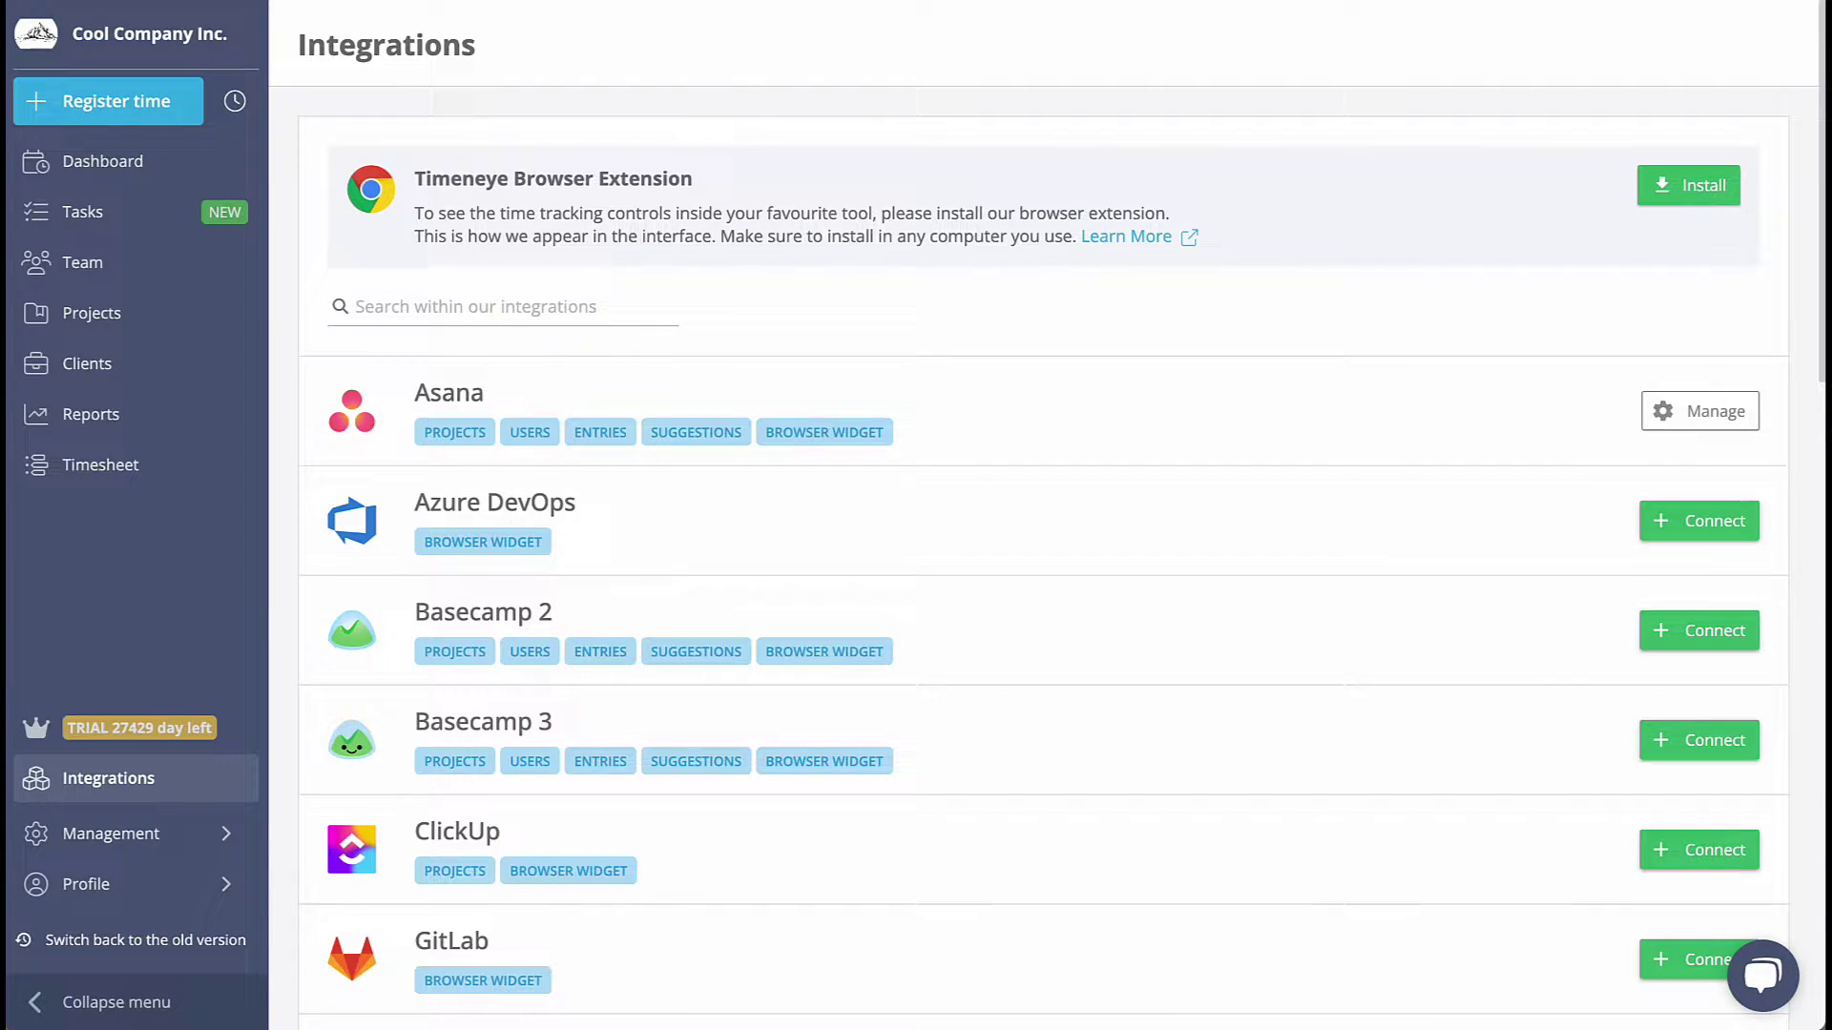
{"action": "type", "text": "pro"}
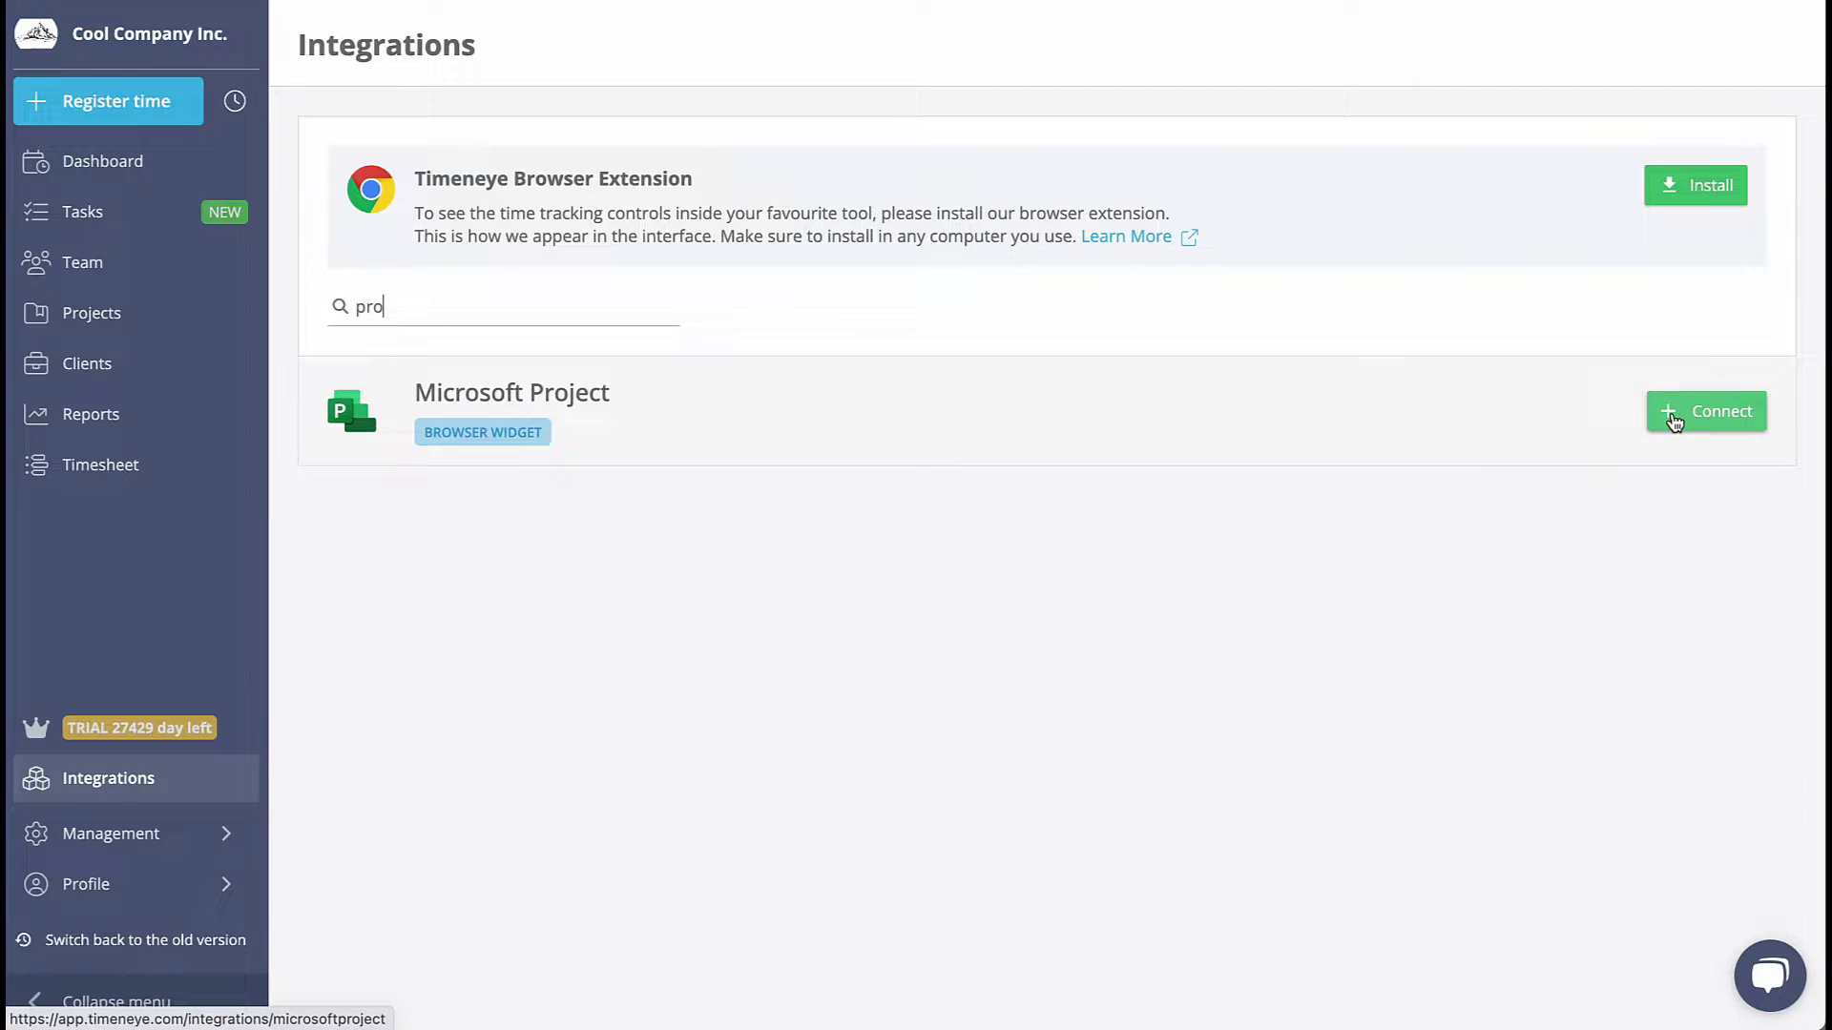
Step: Connect the Microsoft Project integration to reach the Timeneye widget in the Chrome Web Store
{"action": "left_click", "coordinate": [1706, 410]}
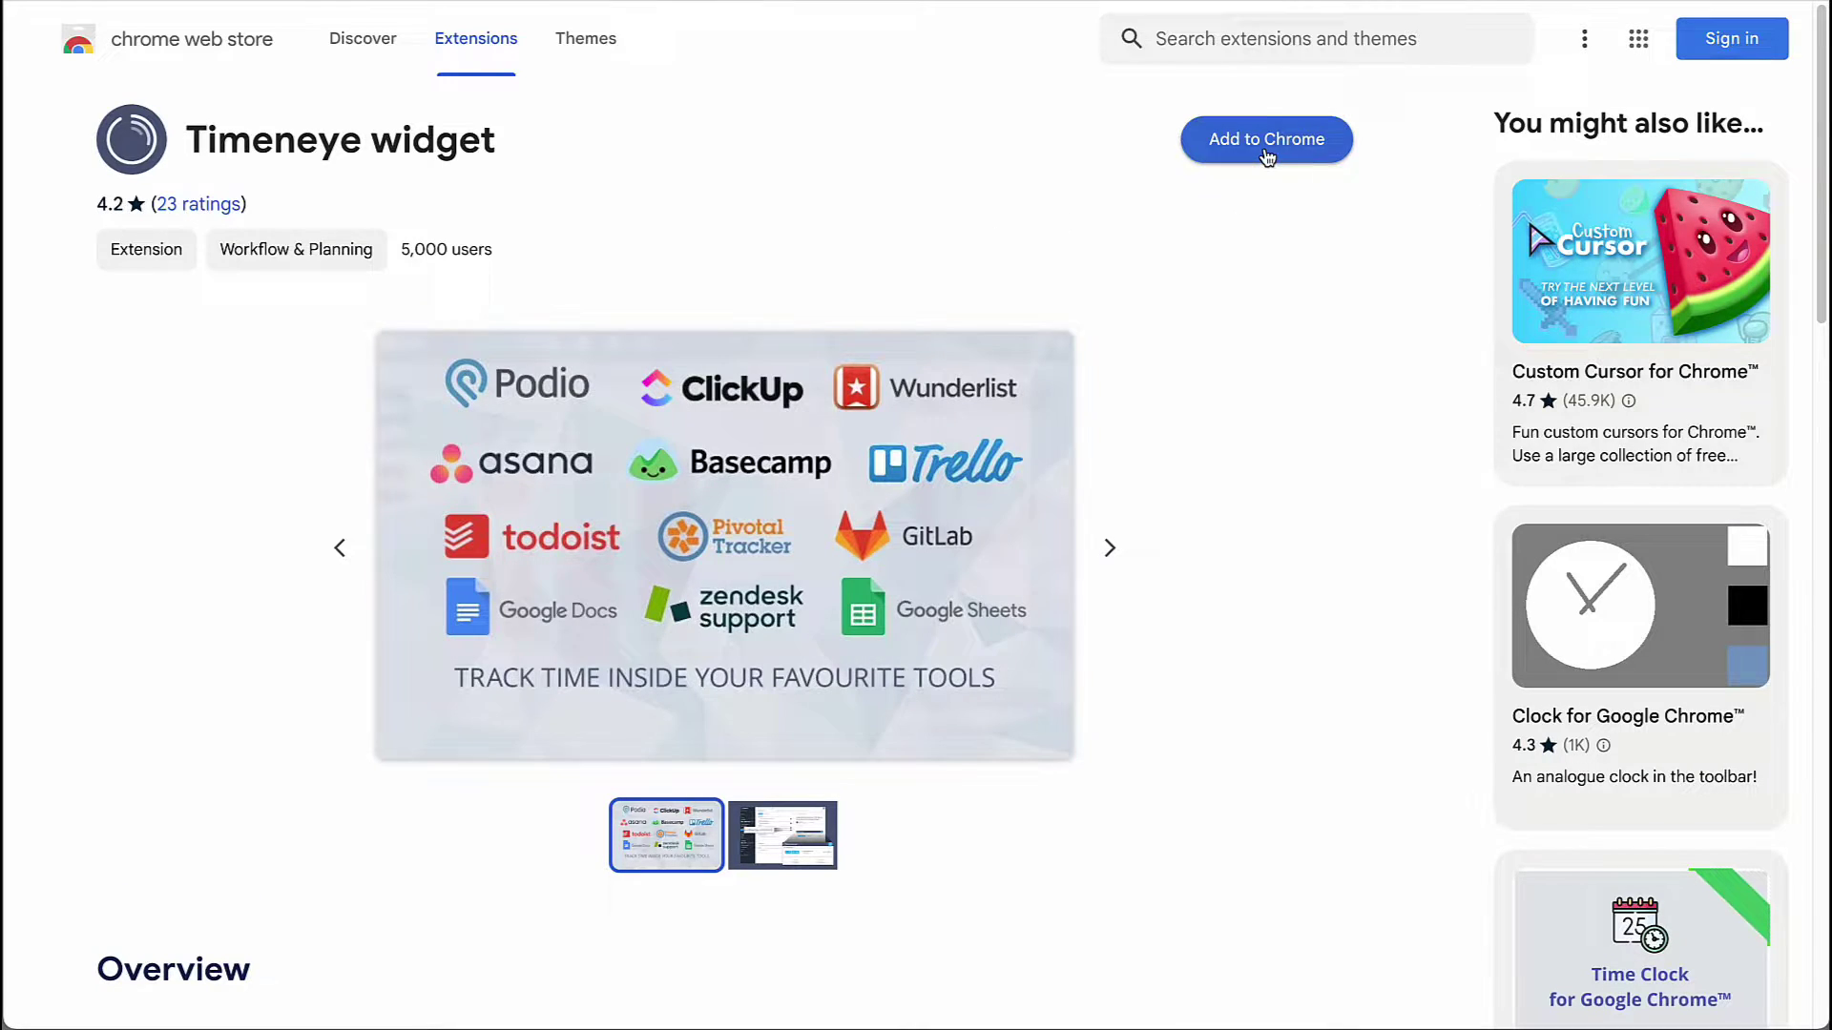
Step: Confirm Add extension to install the Timeneye widget in Chrome
{"action": "left_click", "coordinate": [1118, 546]}
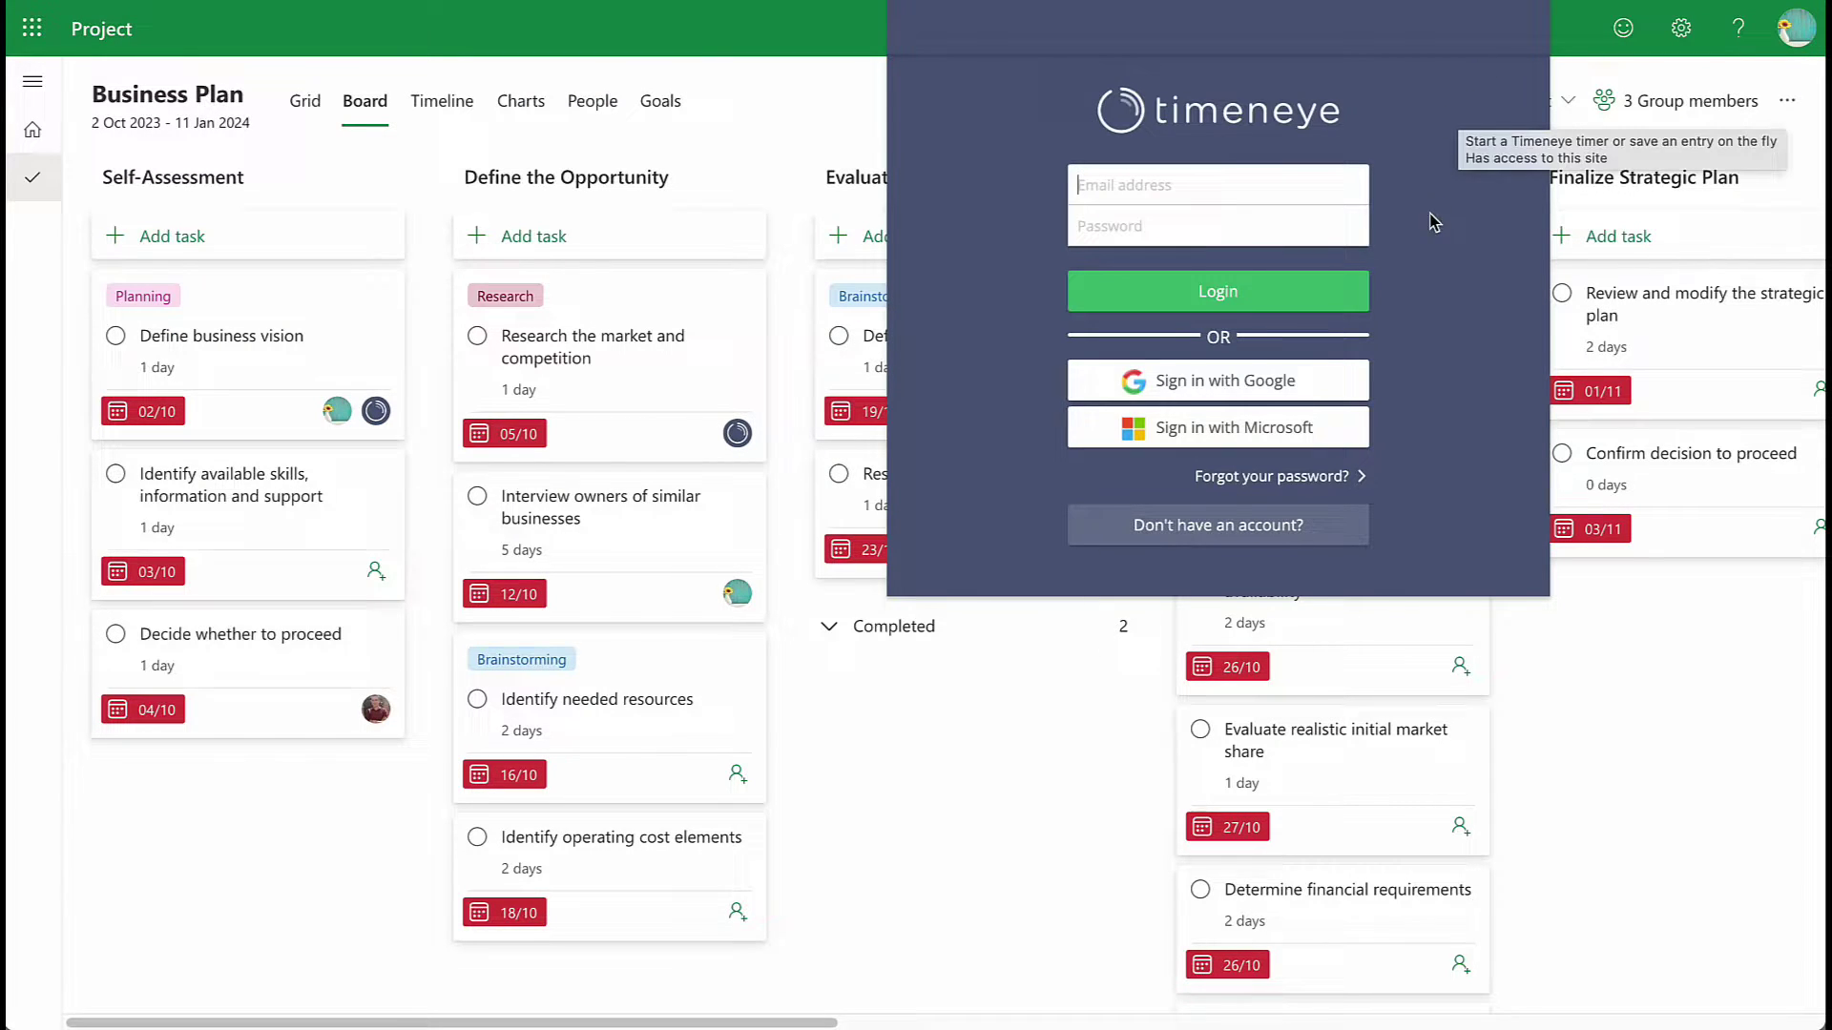
Step: Sign in to the Timeneye widget with the existing Microsoft account
{"action": "left_click", "coordinate": [1332, 431]}
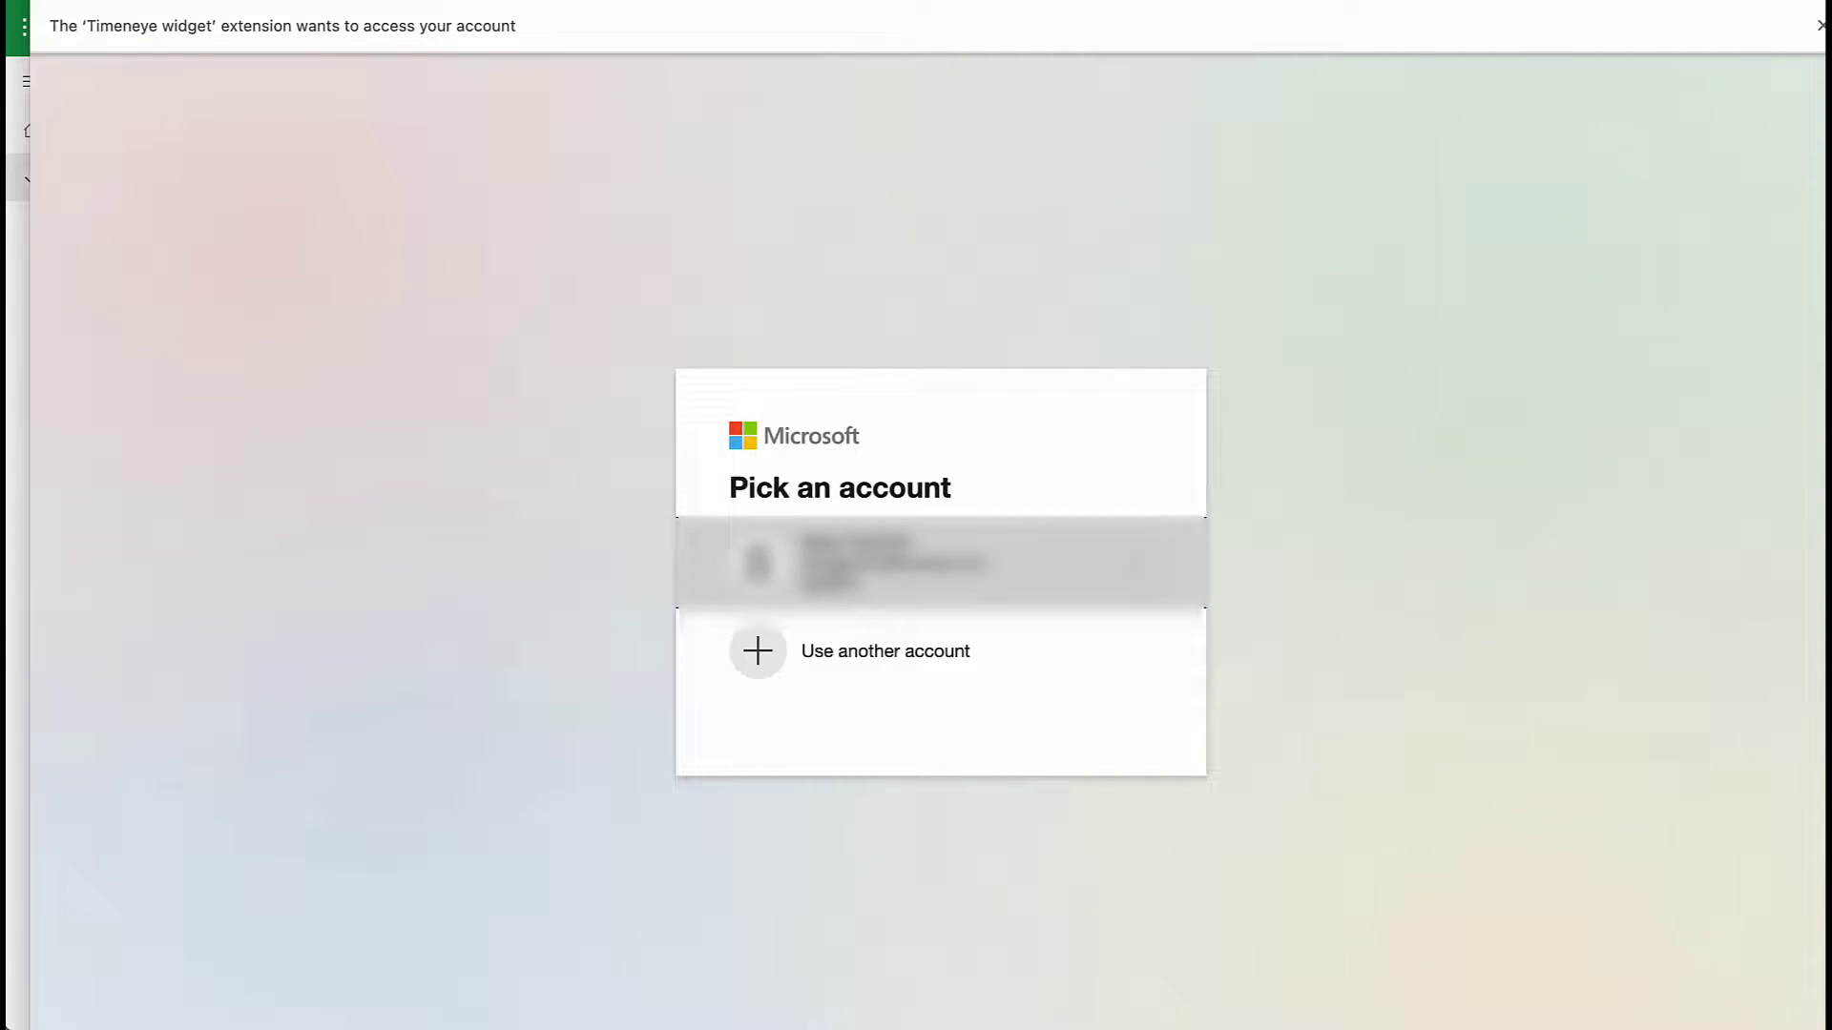
{"action": "left_click", "coordinate": [938, 562]}
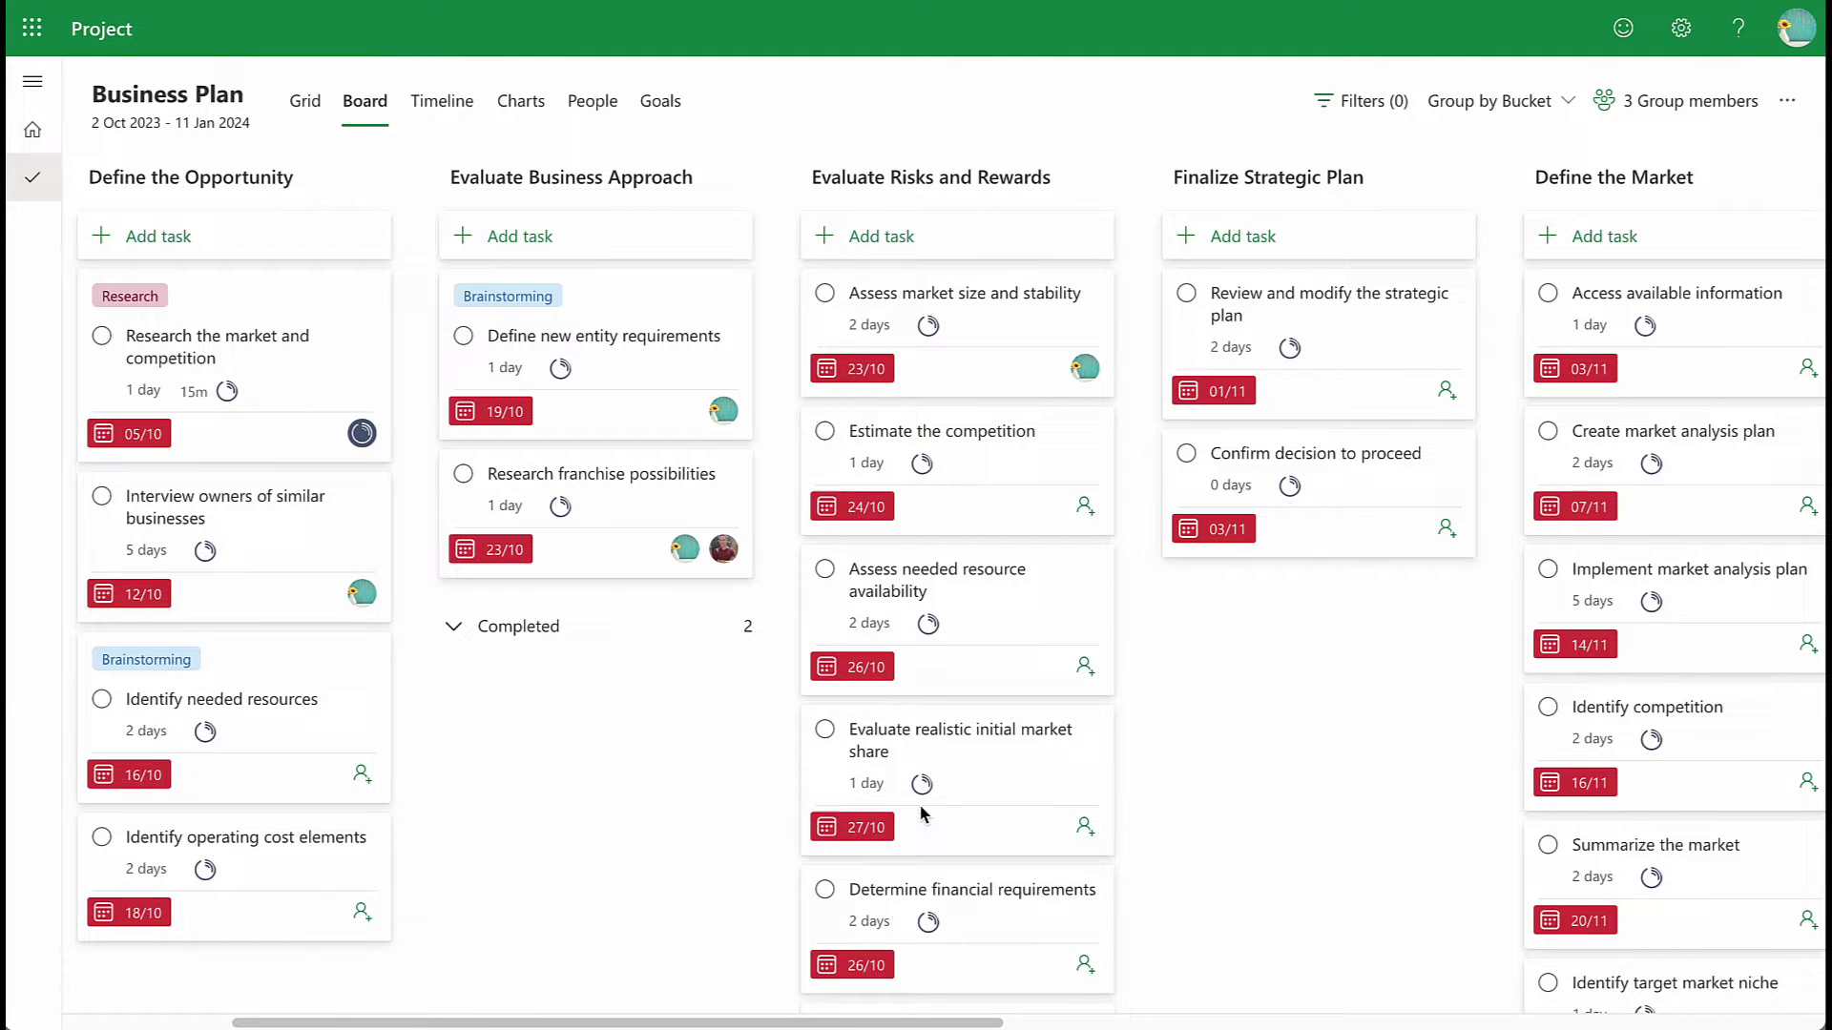
Step: Run a Color Pink Project / Design timer on Assess market size and stability from its card
{"action": "left_click", "coordinate": [930, 327]}
{"action": "left_click", "coordinate": [888, 326]}
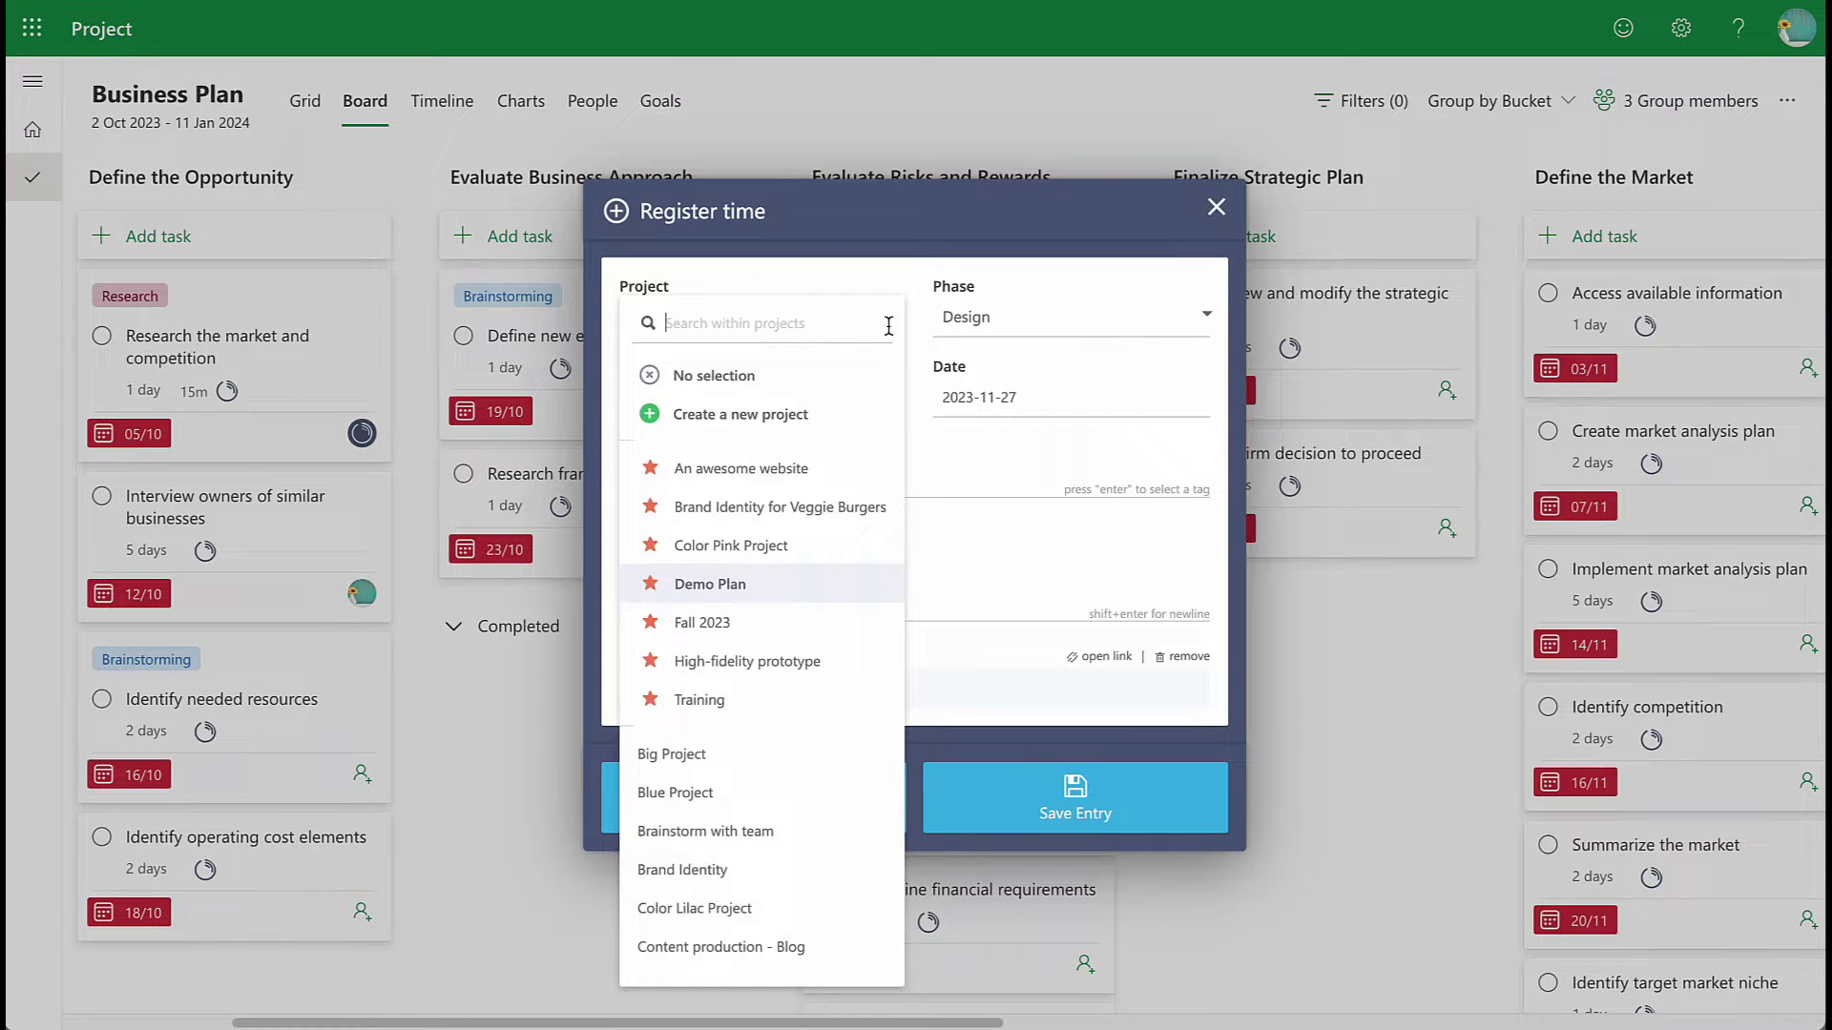
{"action": "left_click", "coordinate": [801, 547]}
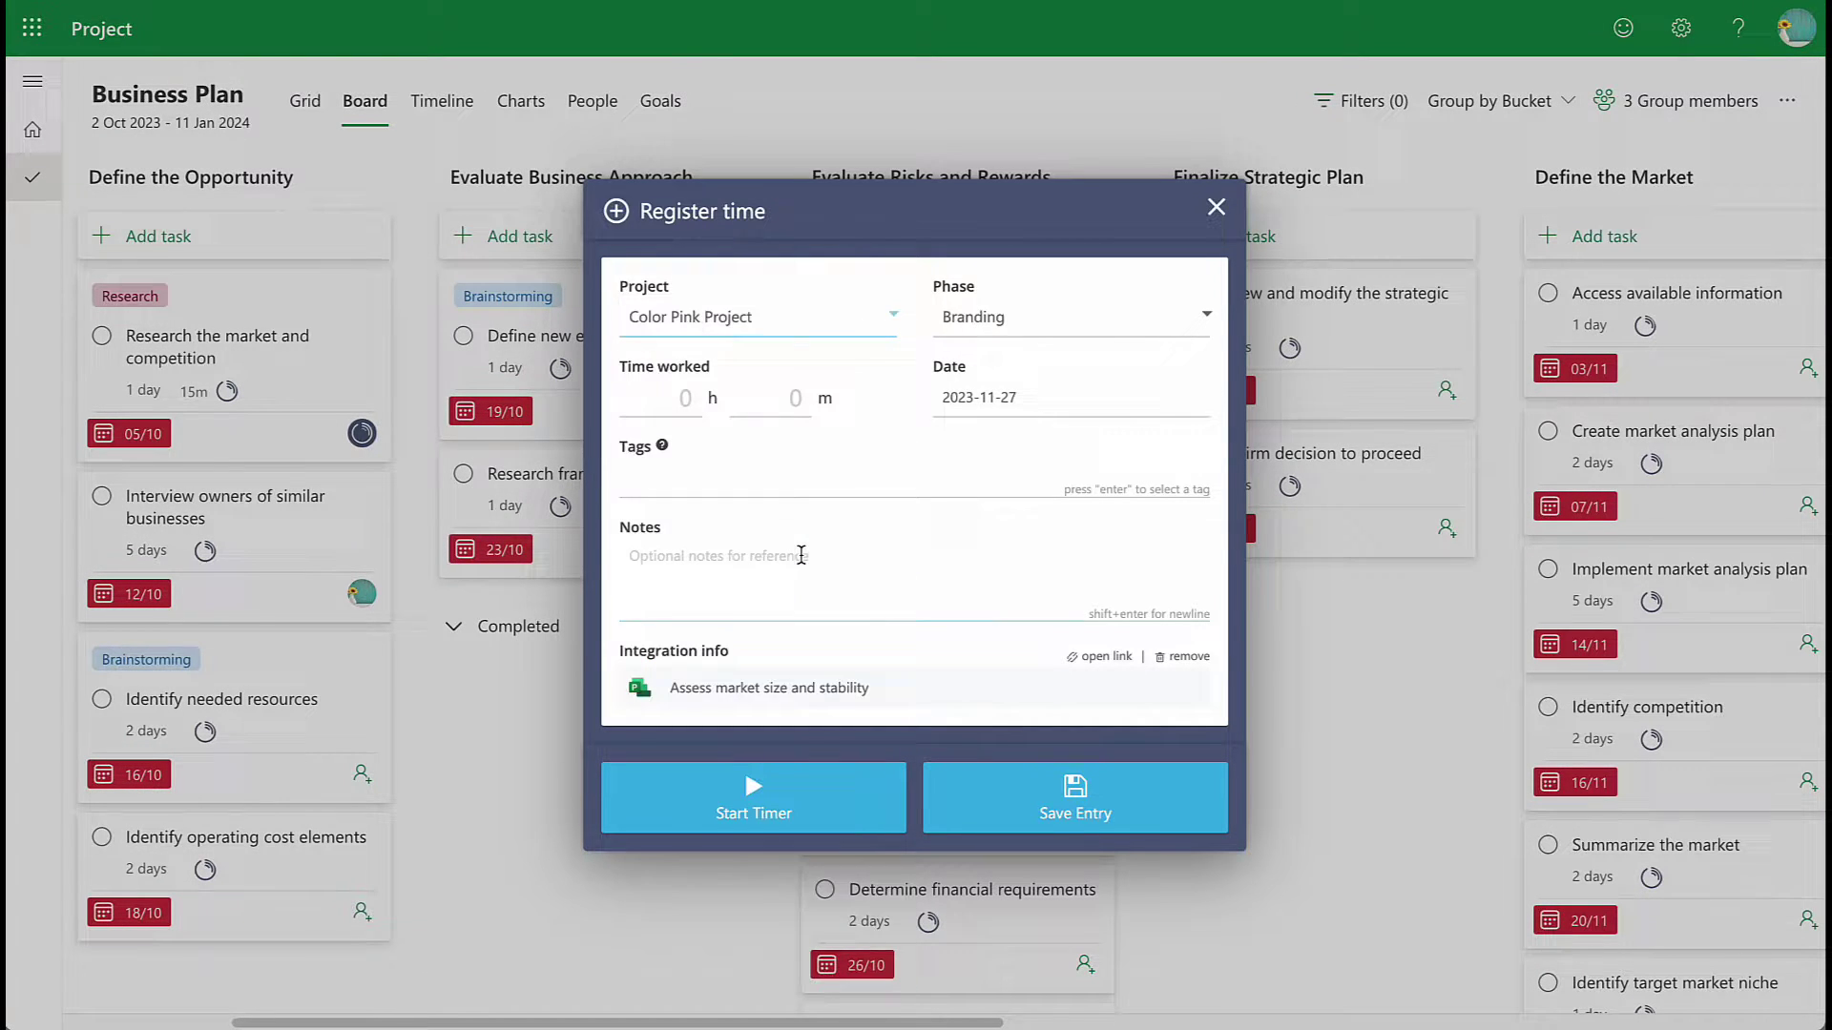
{"action": "left_click", "coordinate": [1010, 319]}
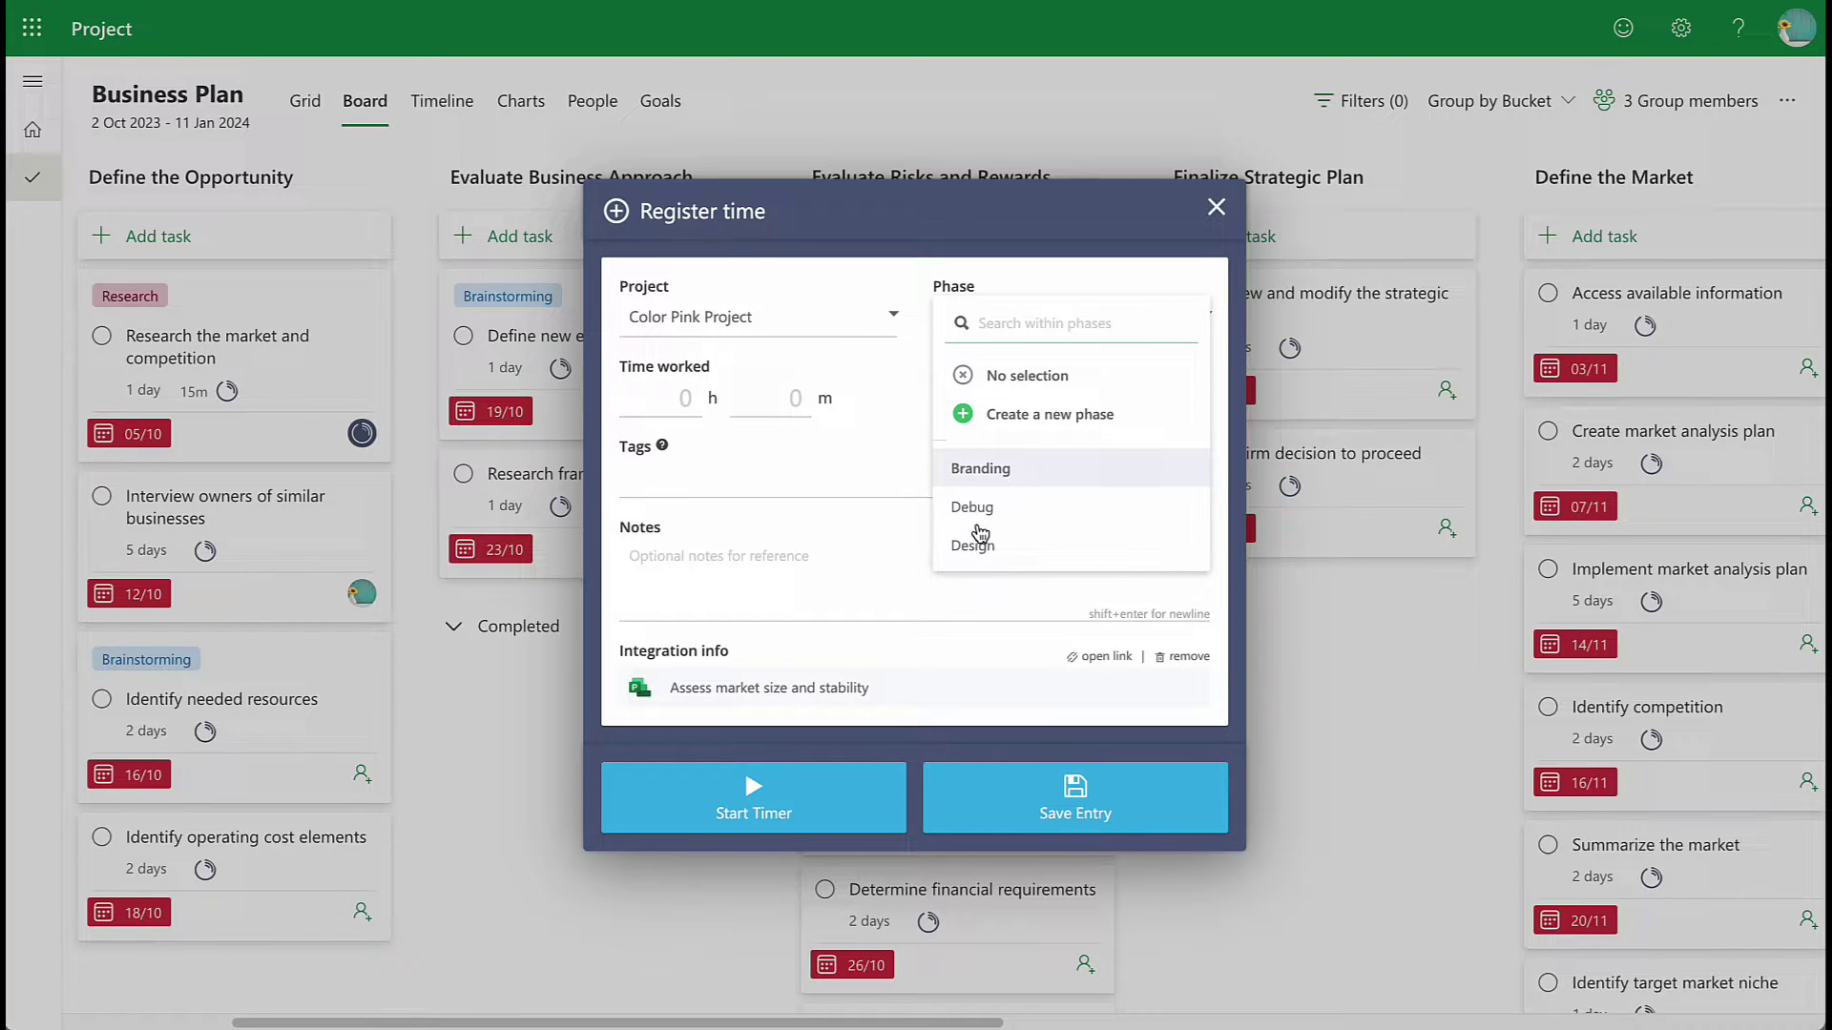
{"action": "left_click", "coordinate": [977, 546]}
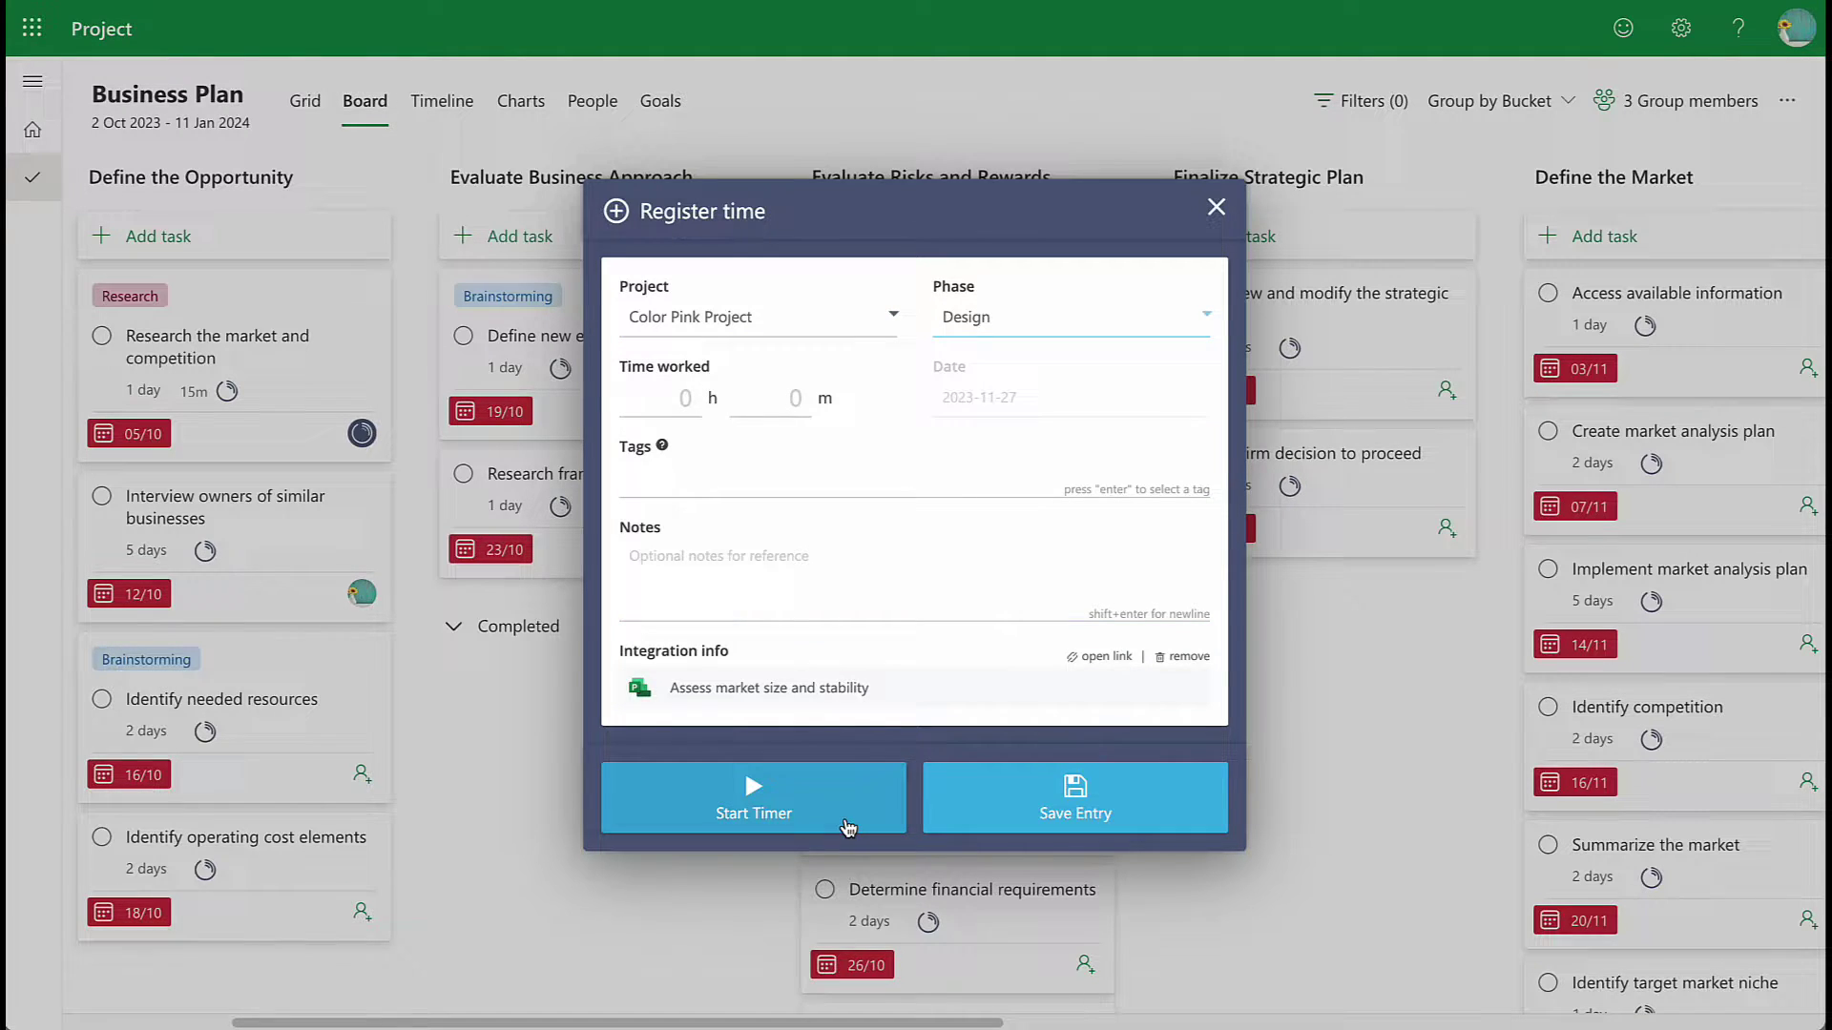
{"action": "left_click", "coordinate": [753, 798]}
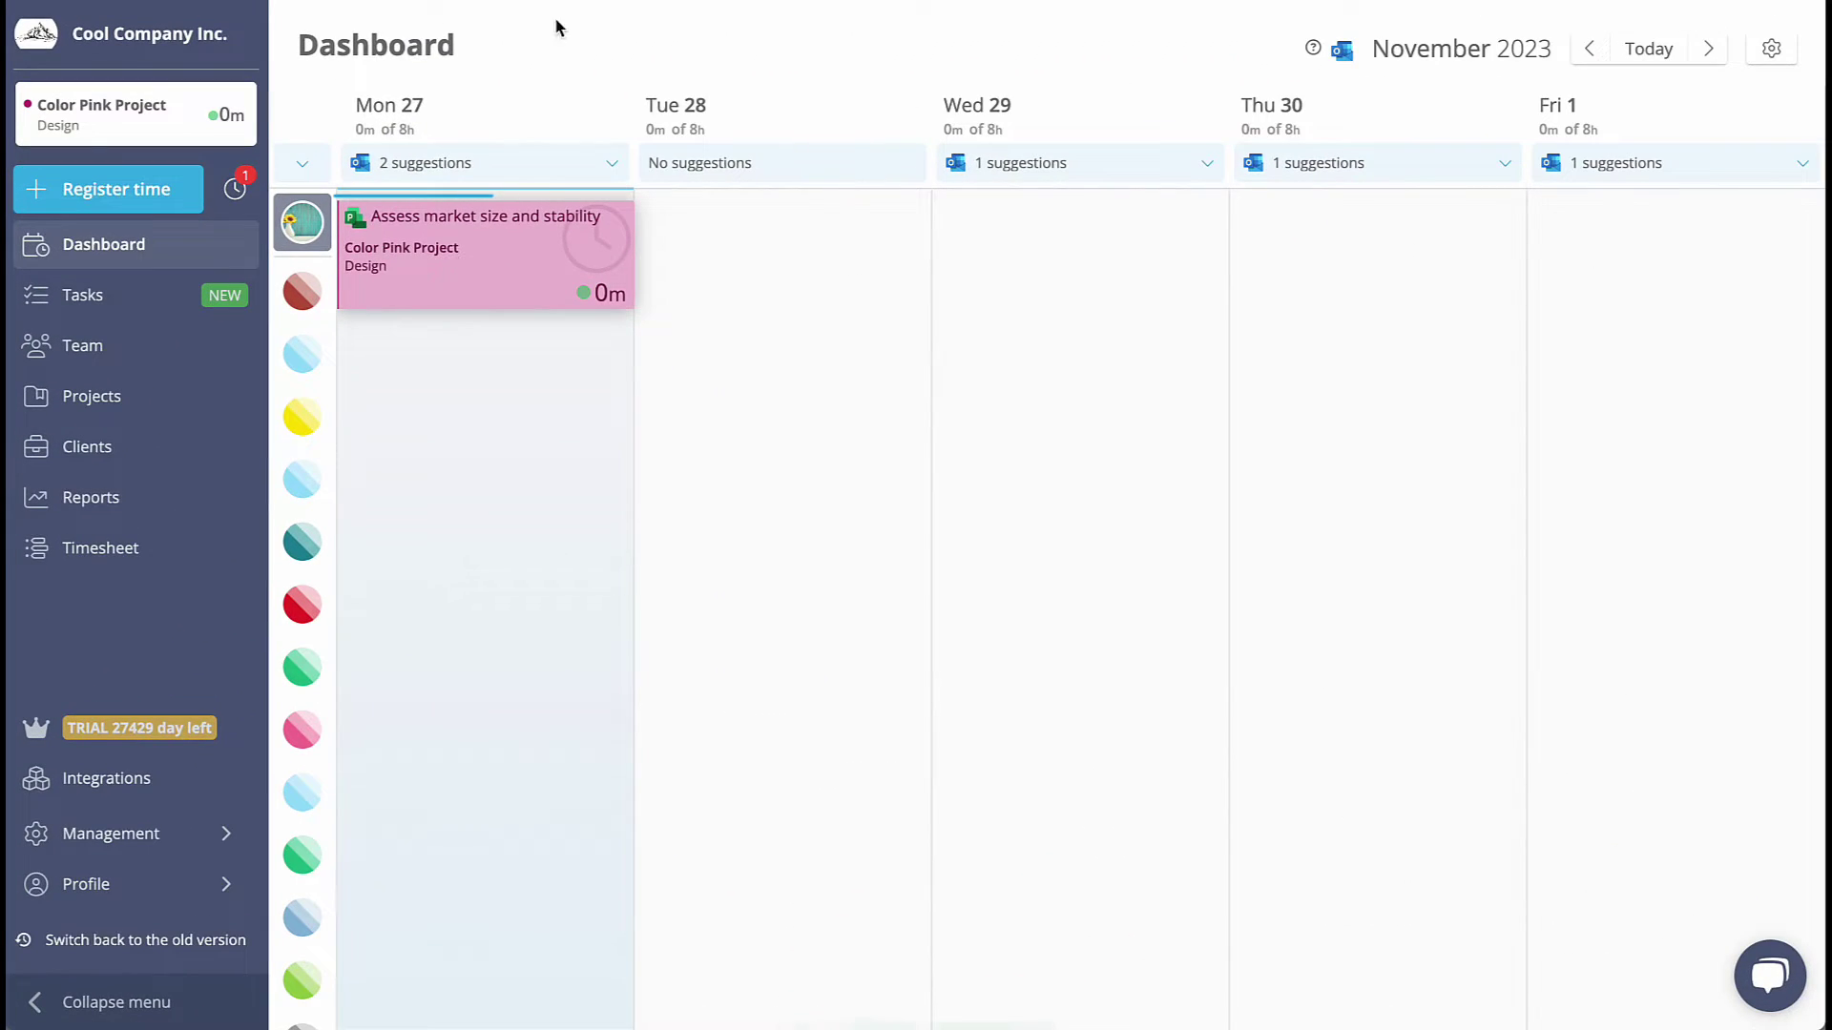
Step: Select the running Assess market size and stability card and drag it out to 2h05m
{"action": "left_click", "coordinate": [494, 250]}
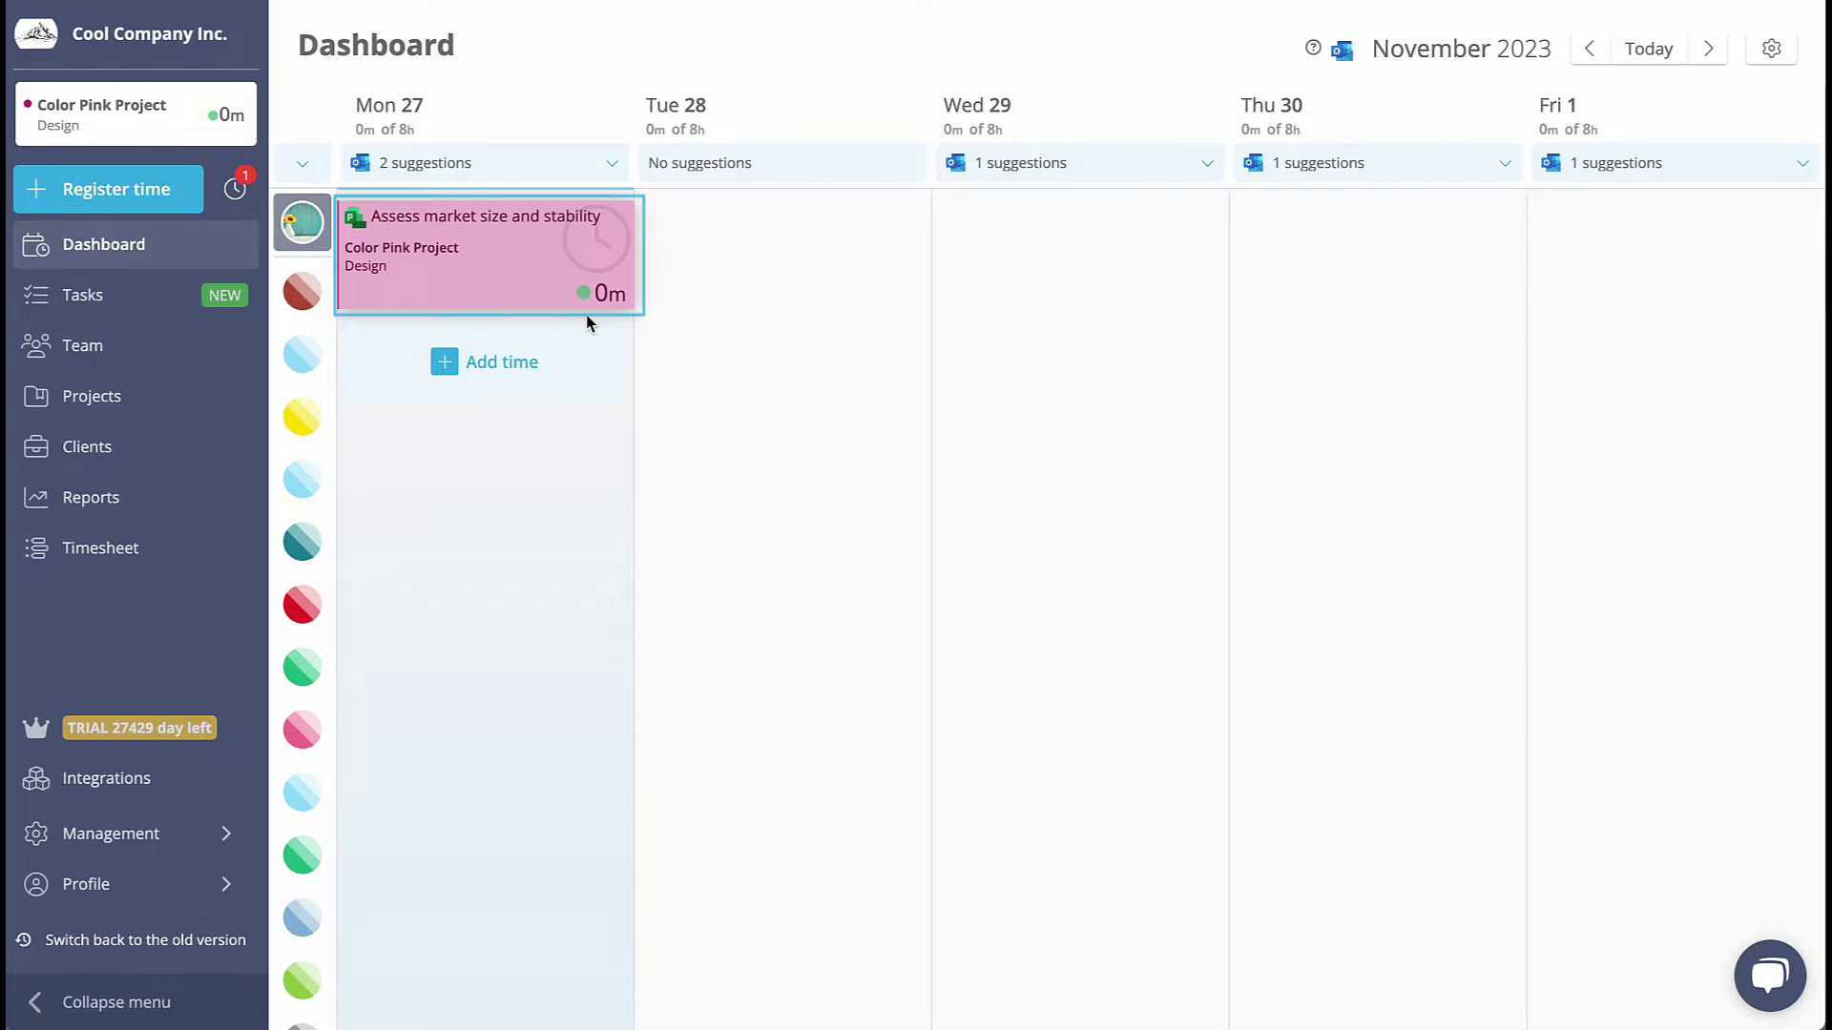
{"action": "left_click_drag", "start_coordinate": [631, 305], "coordinate": [625, 458]}
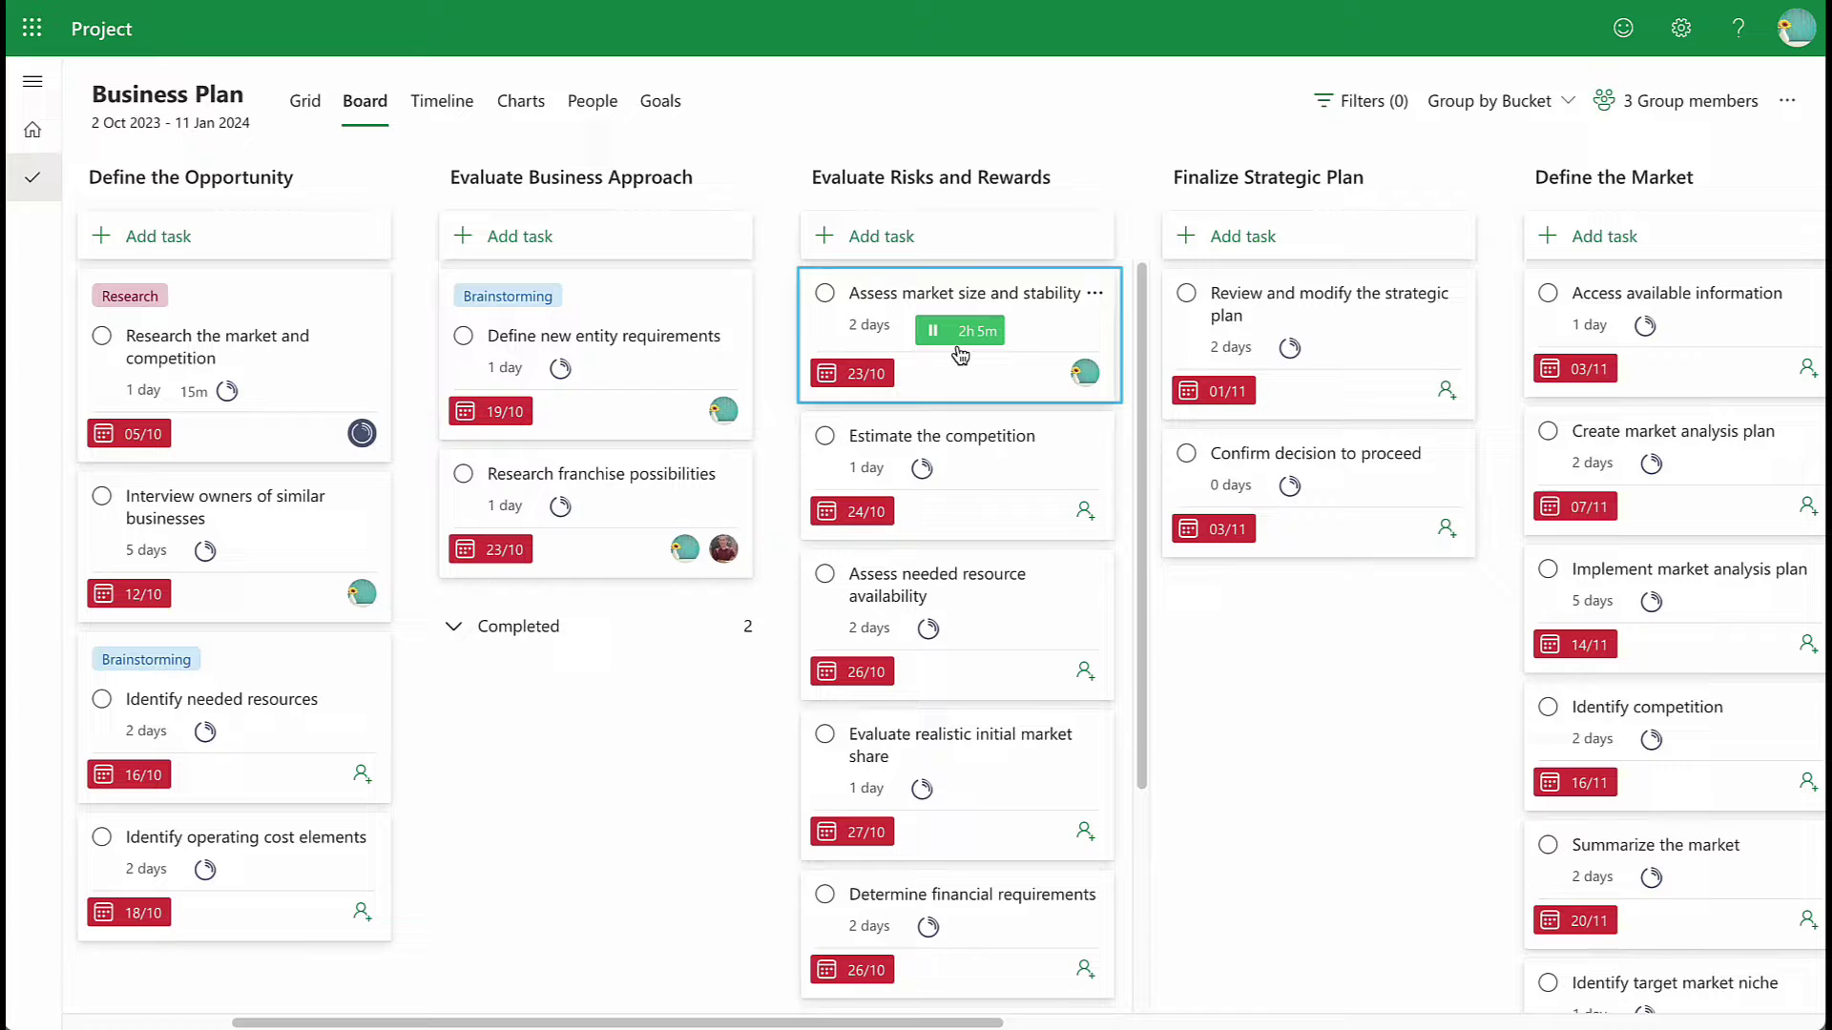
Step: Pause the 2h05m timer via the green badge on the Assess market size and stability card
{"action": "left_click", "coordinate": [933, 330]}
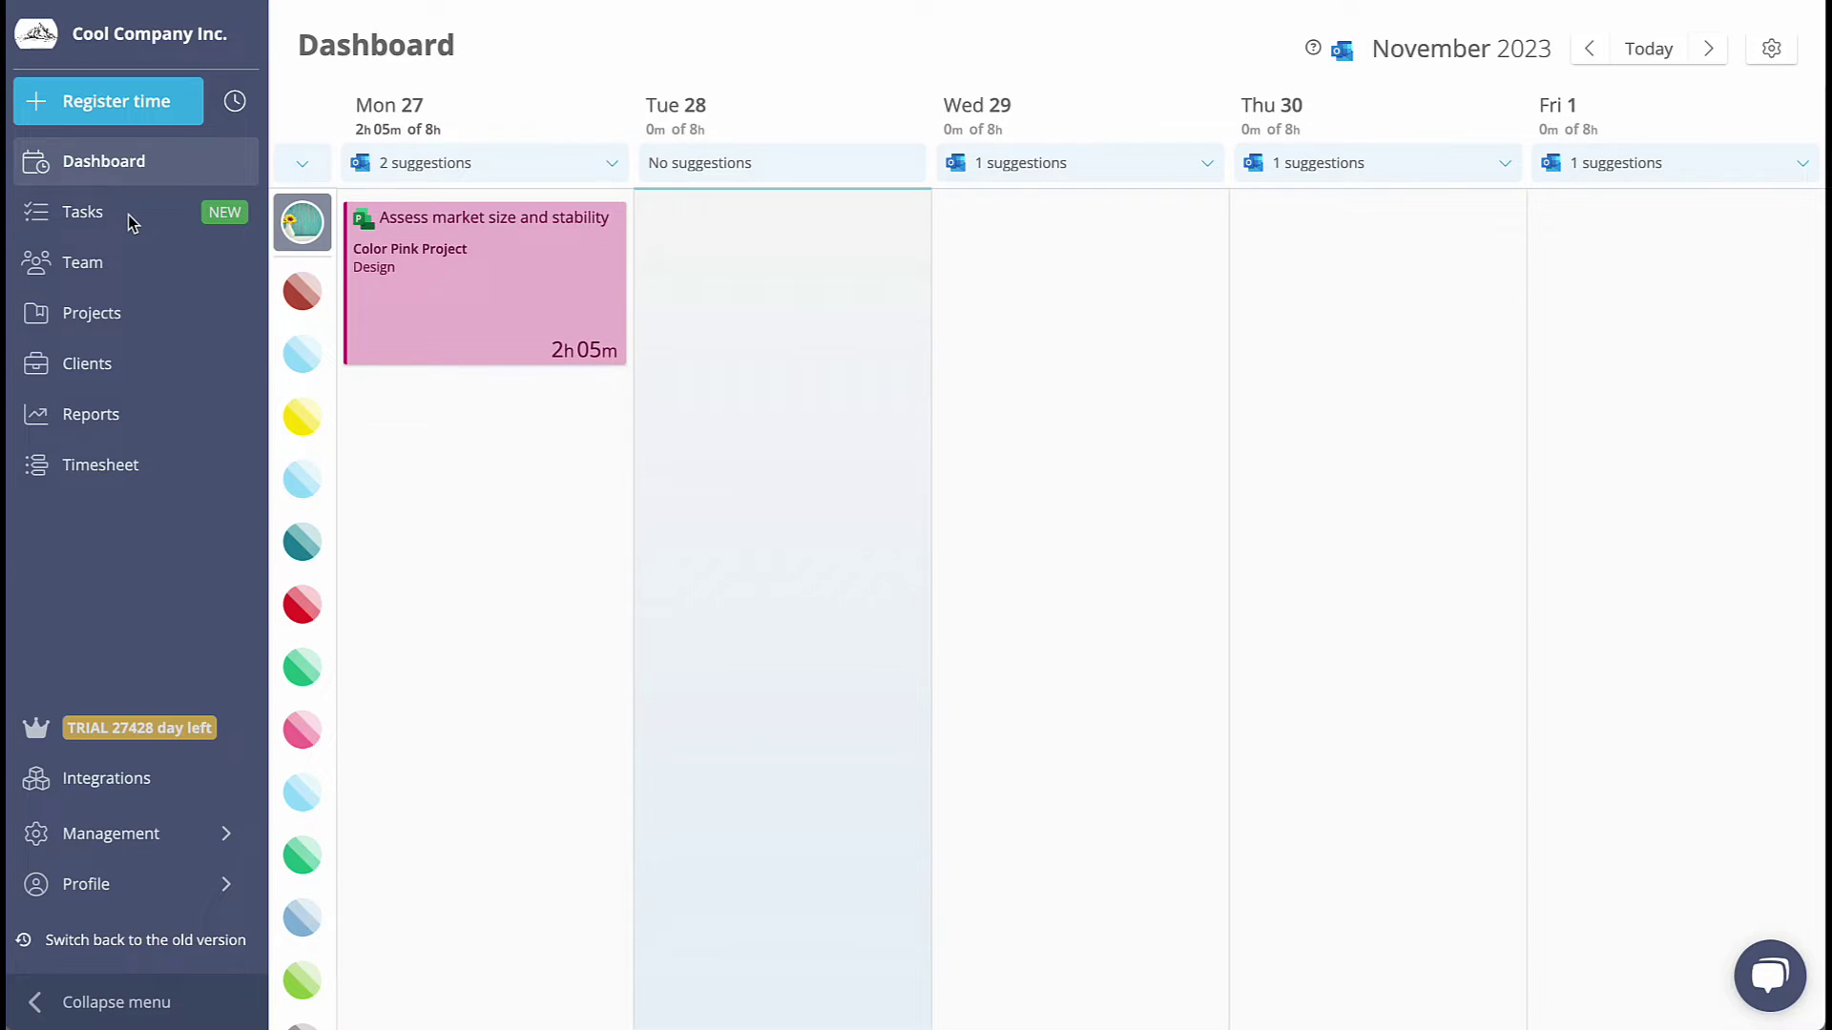
Step: From the Tasks list, start a Color Pink Project timer on Assess market size and stability
{"action": "left_click", "coordinate": [105, 214]}
{"action": "type", "text": "ass"}
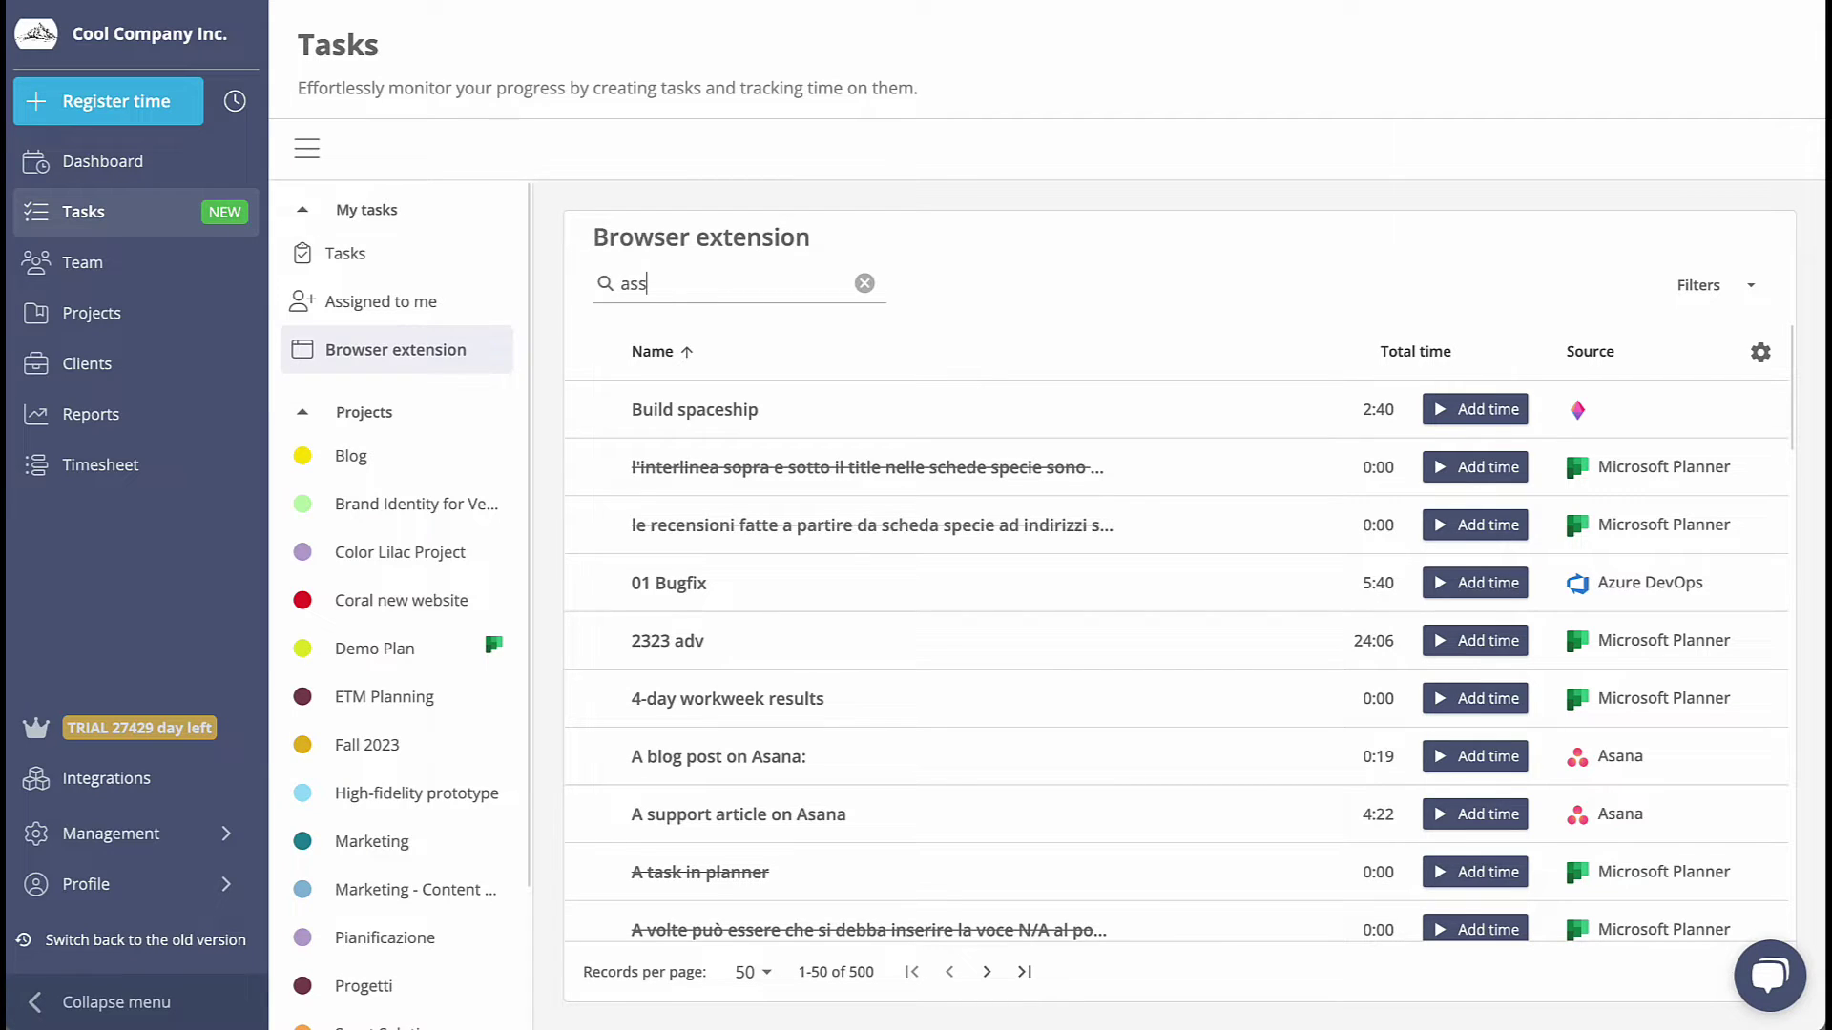
{"action": "type", "text": "es"}
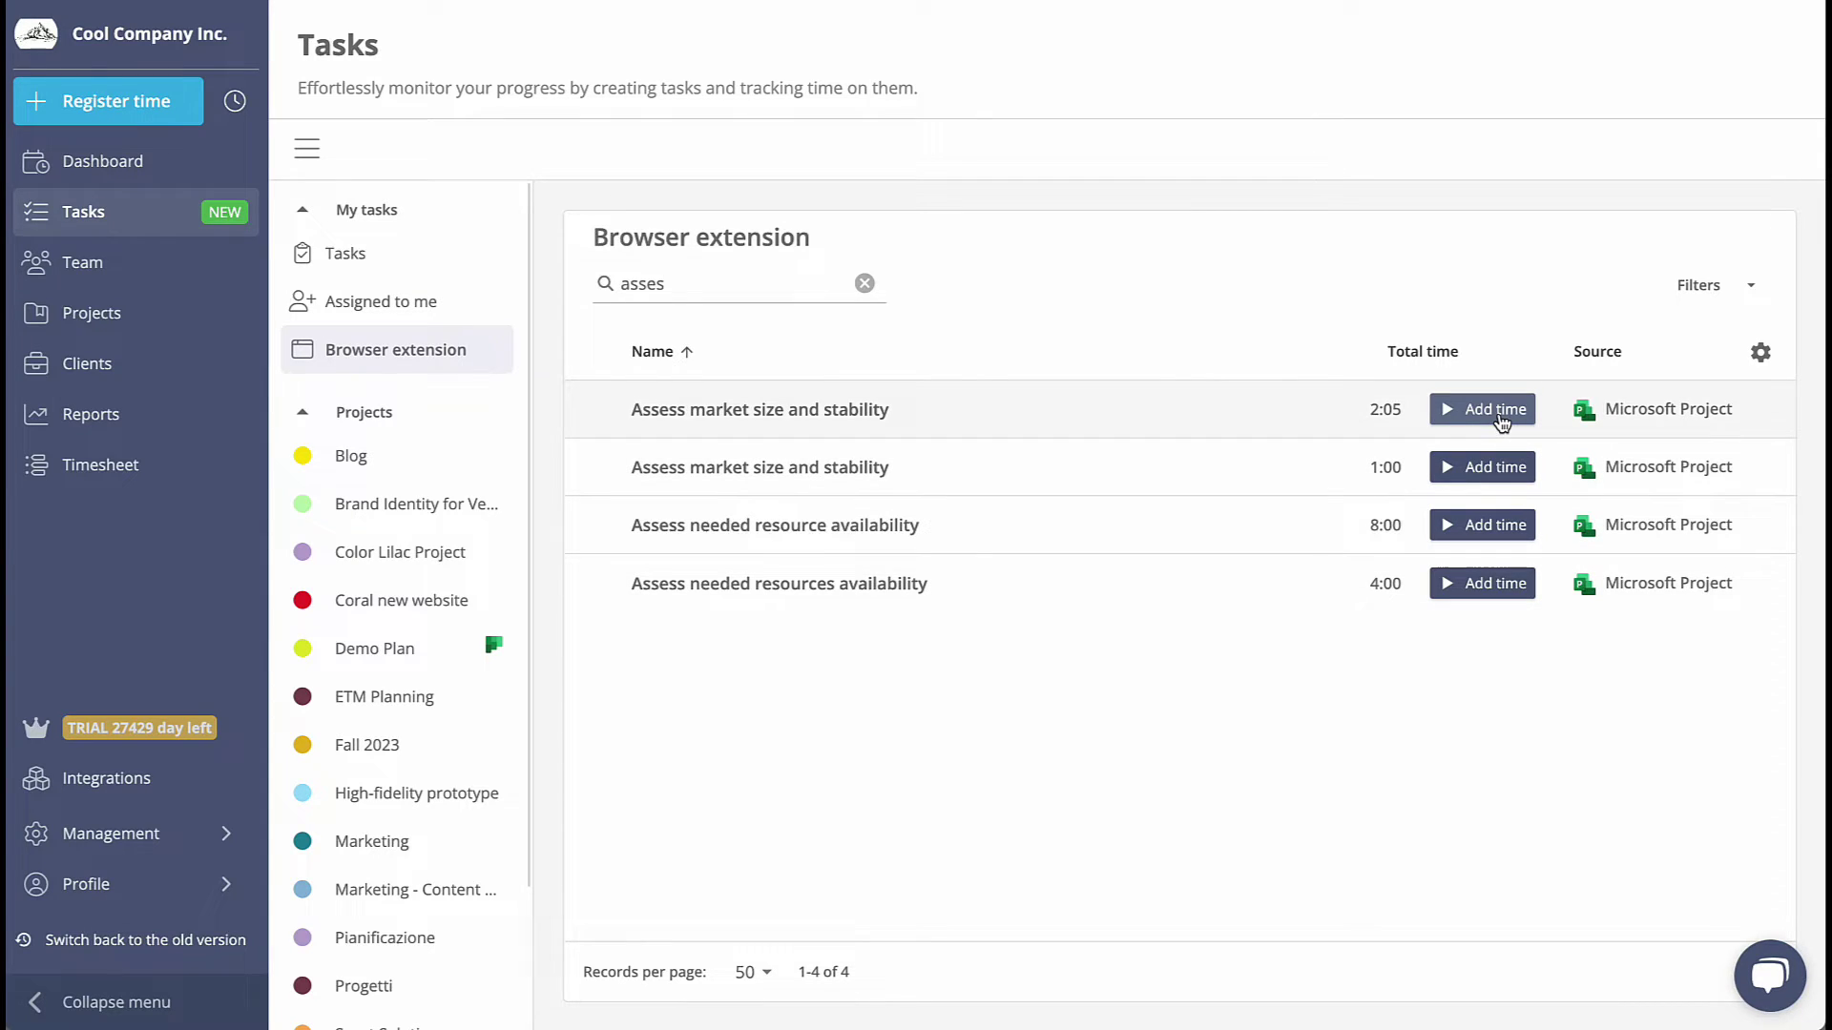
{"action": "left_click", "coordinate": [1488, 409]}
{"action": "left_click", "coordinate": [869, 301]}
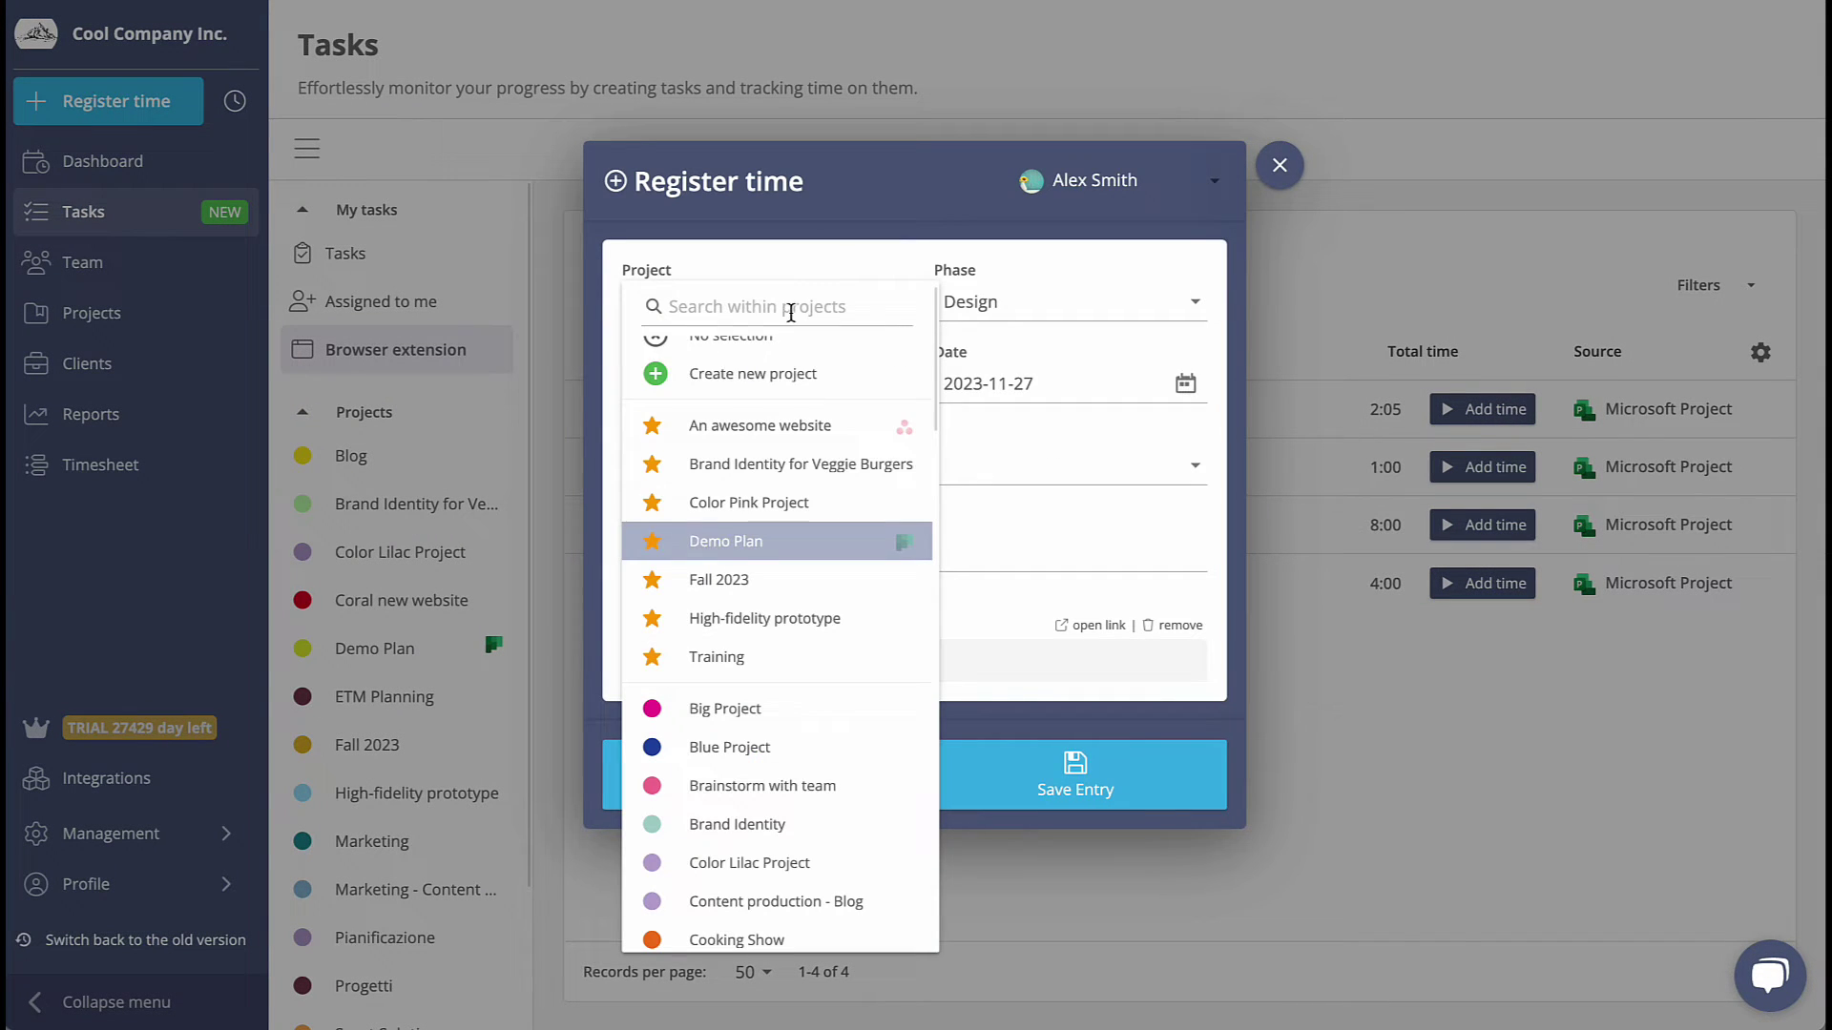
{"action": "left_click", "coordinate": [744, 497]}
{"action": "left_click", "coordinate": [856, 755]}
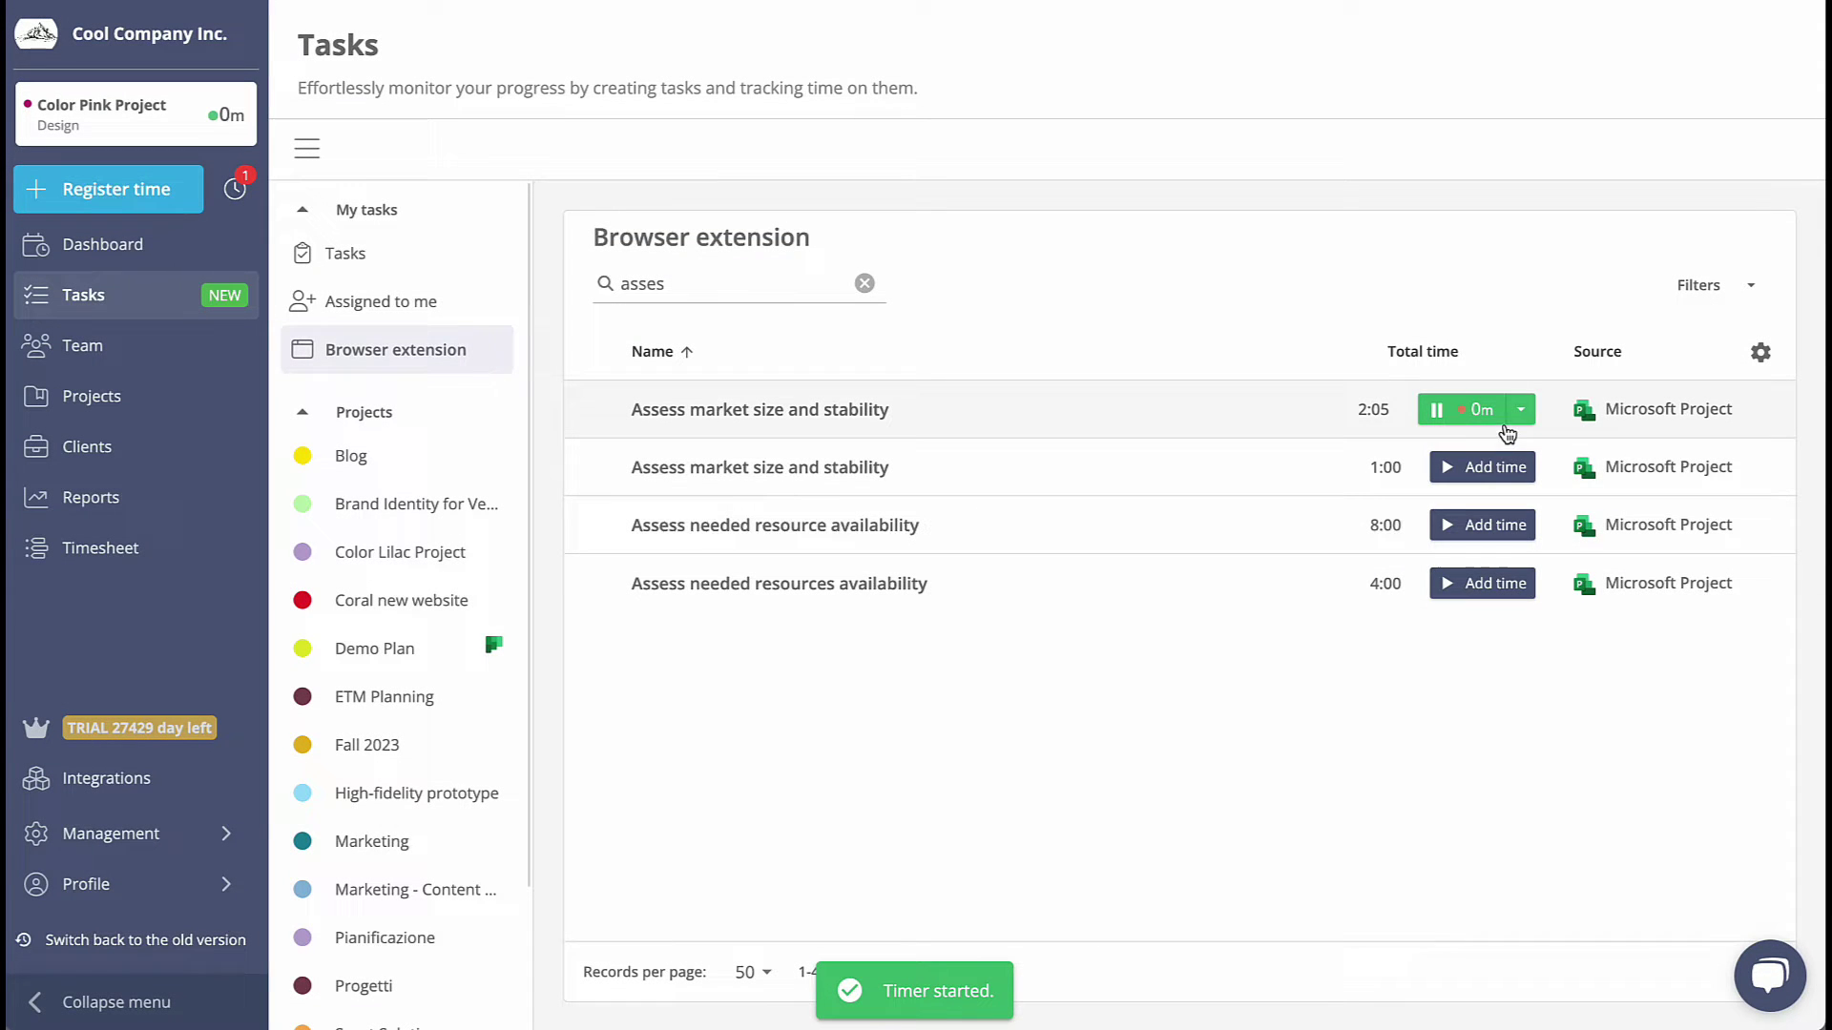
Step: Edit the running timer to 4 hours and save it as an entry
{"action": "left_click", "coordinate": [1520, 410]}
{"action": "left_click", "coordinate": [1432, 483]}
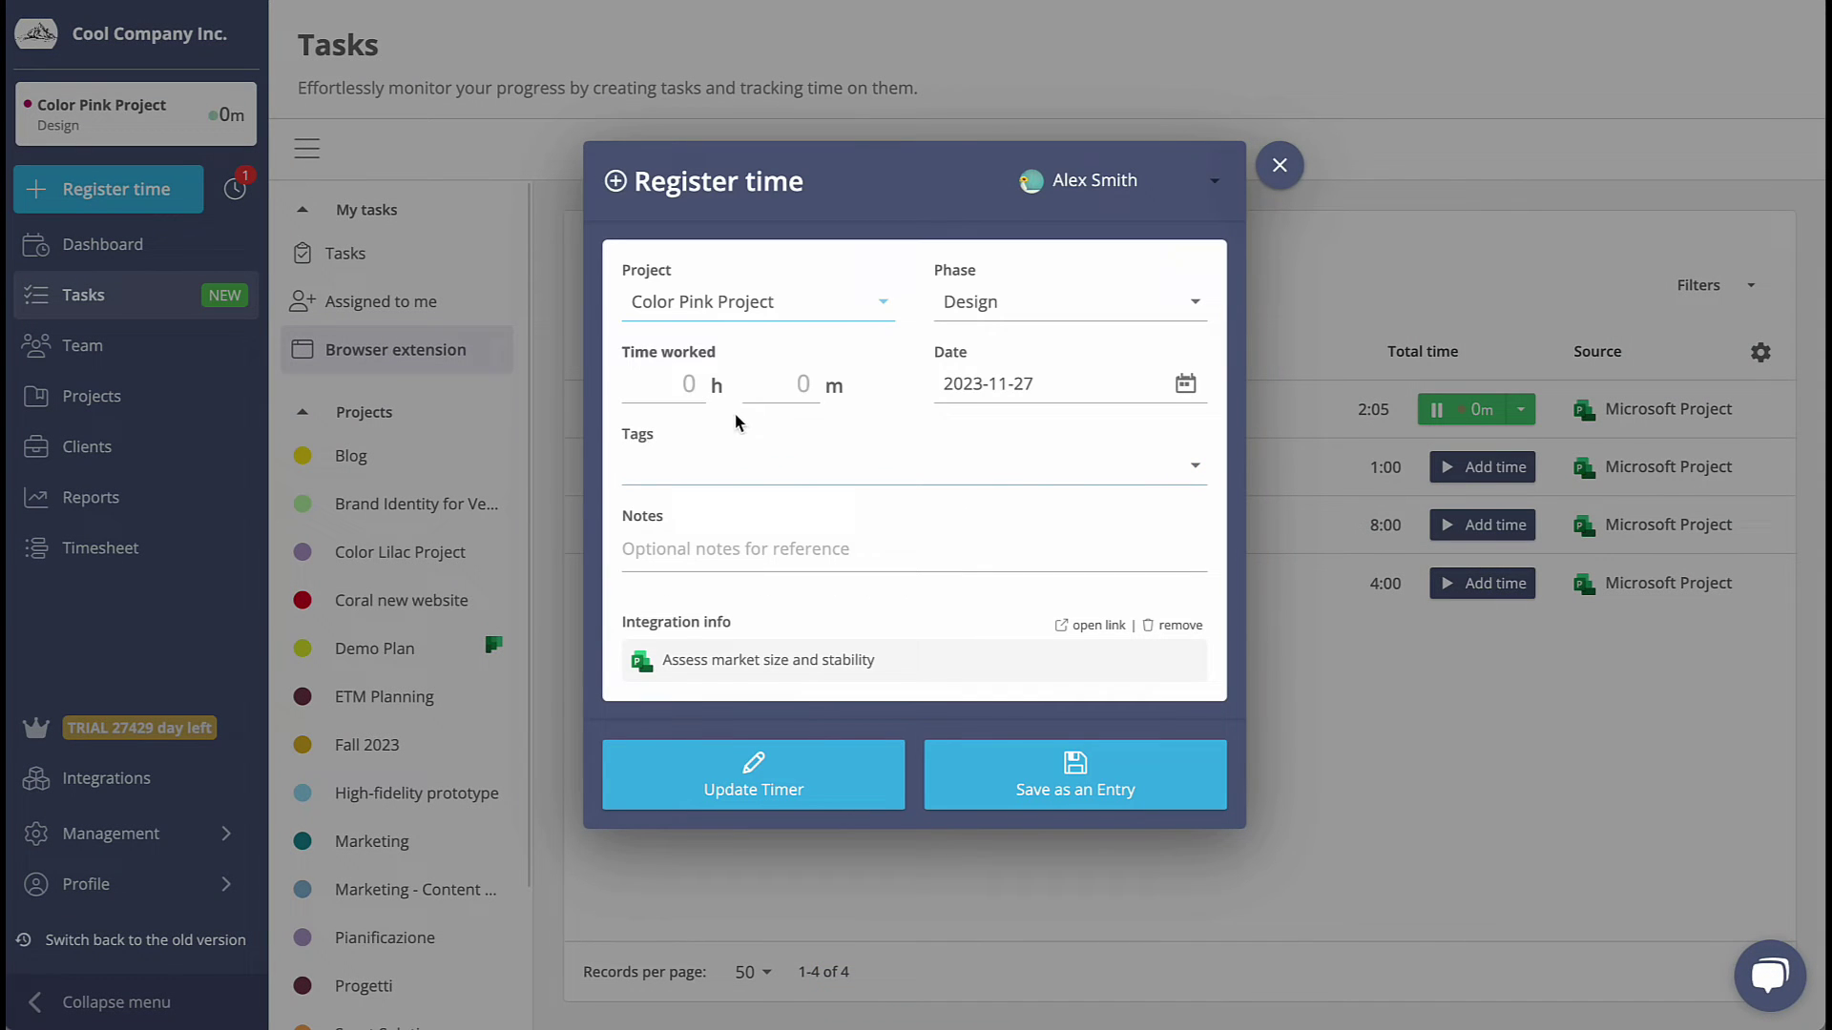
{"action": "type", "text": "4"}
{"action": "left_click", "coordinate": [1075, 775]}
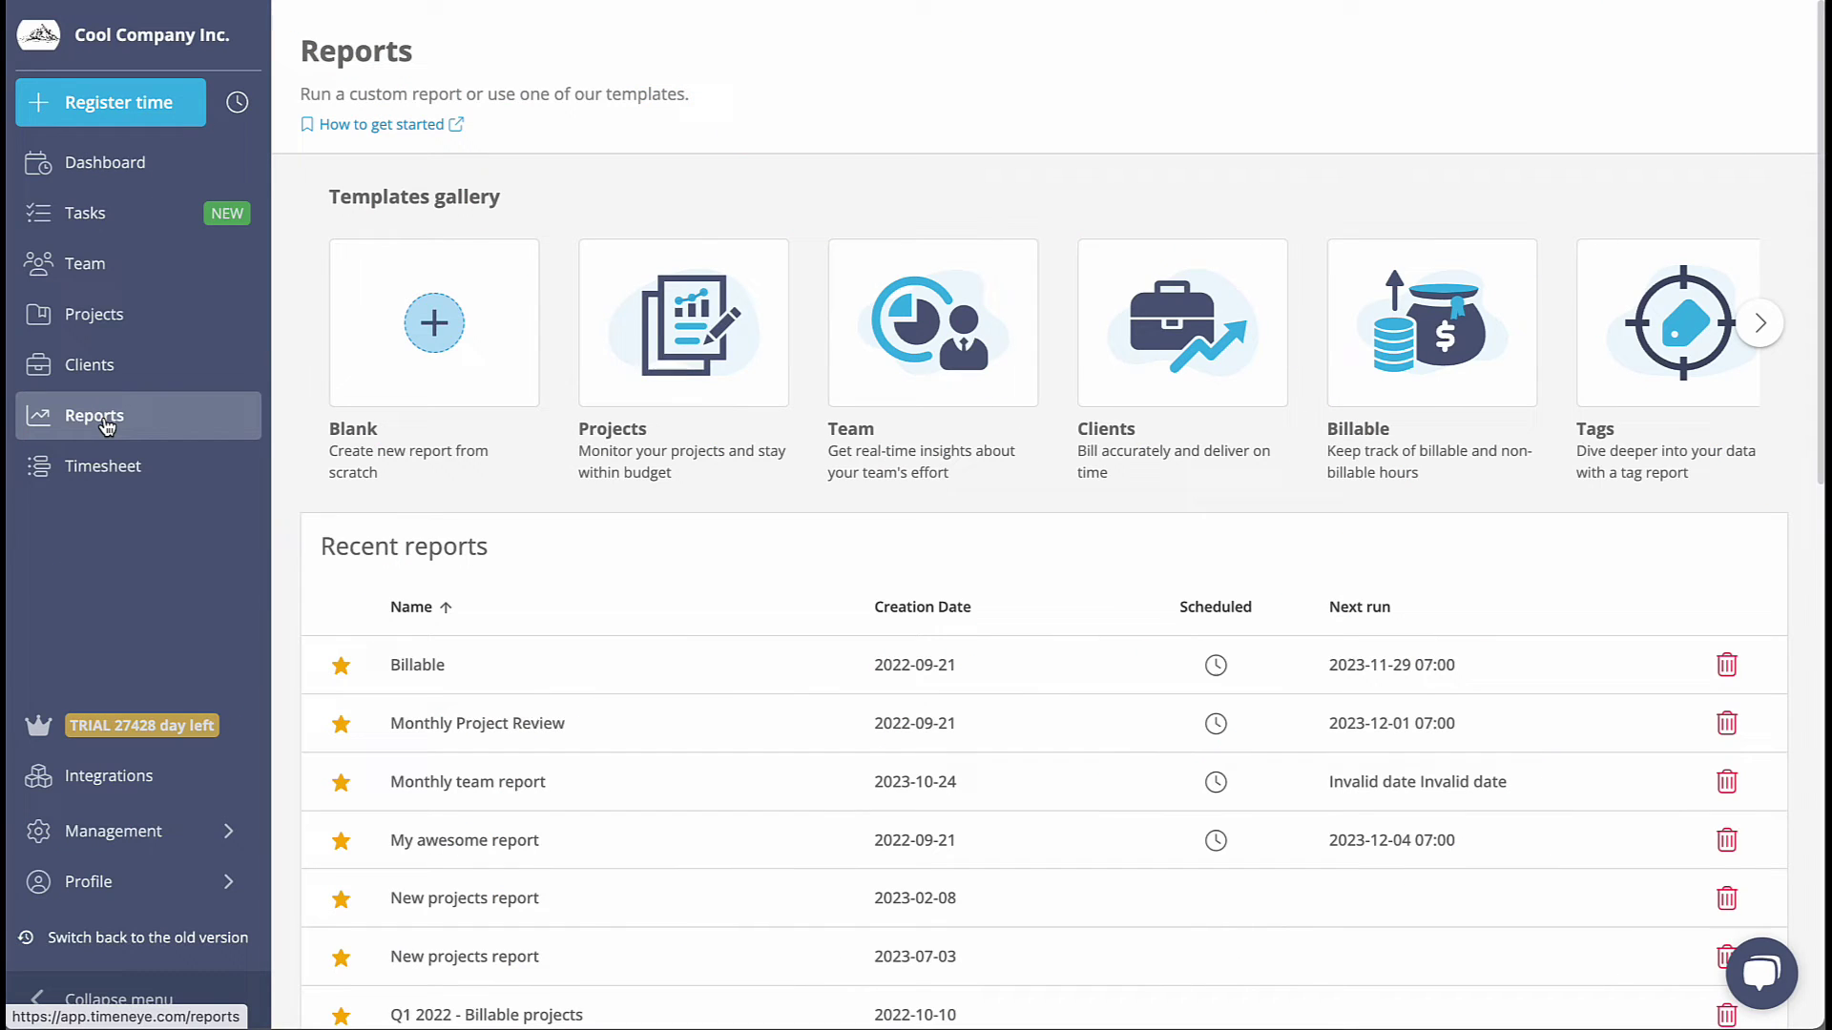
Step: Create a report from the Projects template and add a Tasks table widget
{"action": "left_click", "coordinate": [684, 328]}
{"action": "left_click", "coordinate": [1046, 387]}
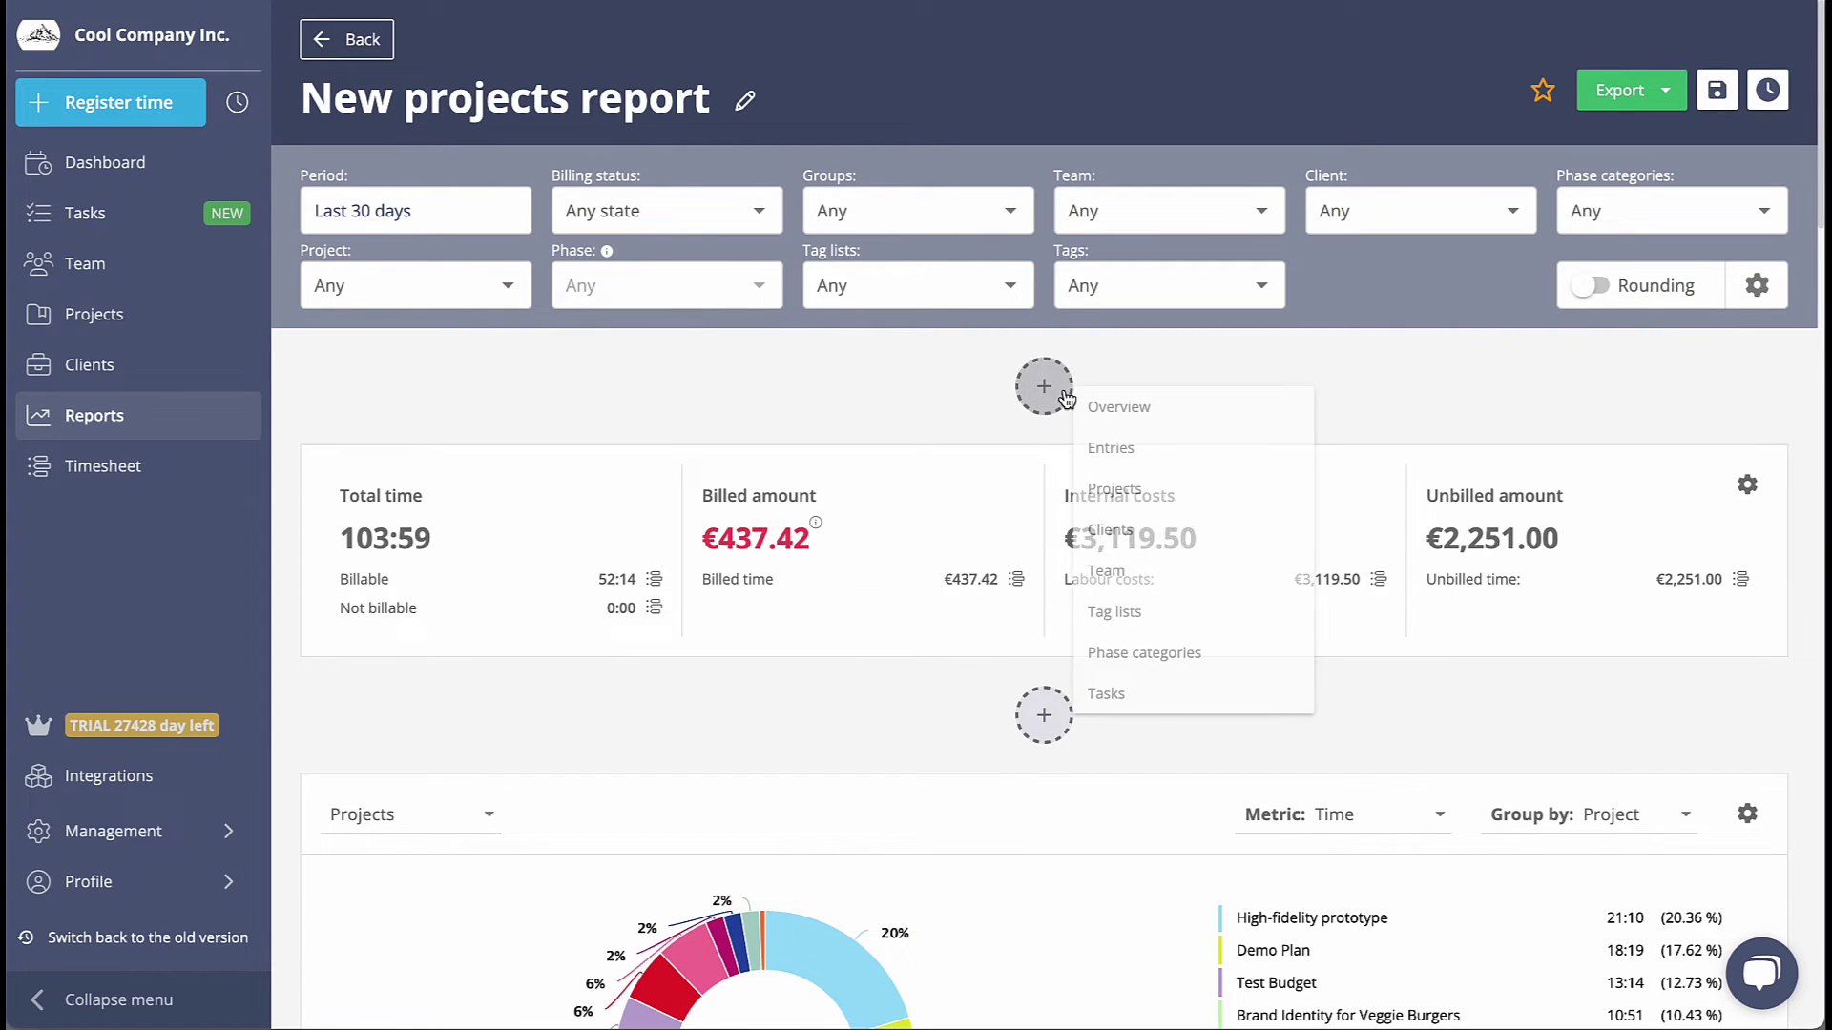
{"action": "left_click", "coordinate": [1167, 696]}
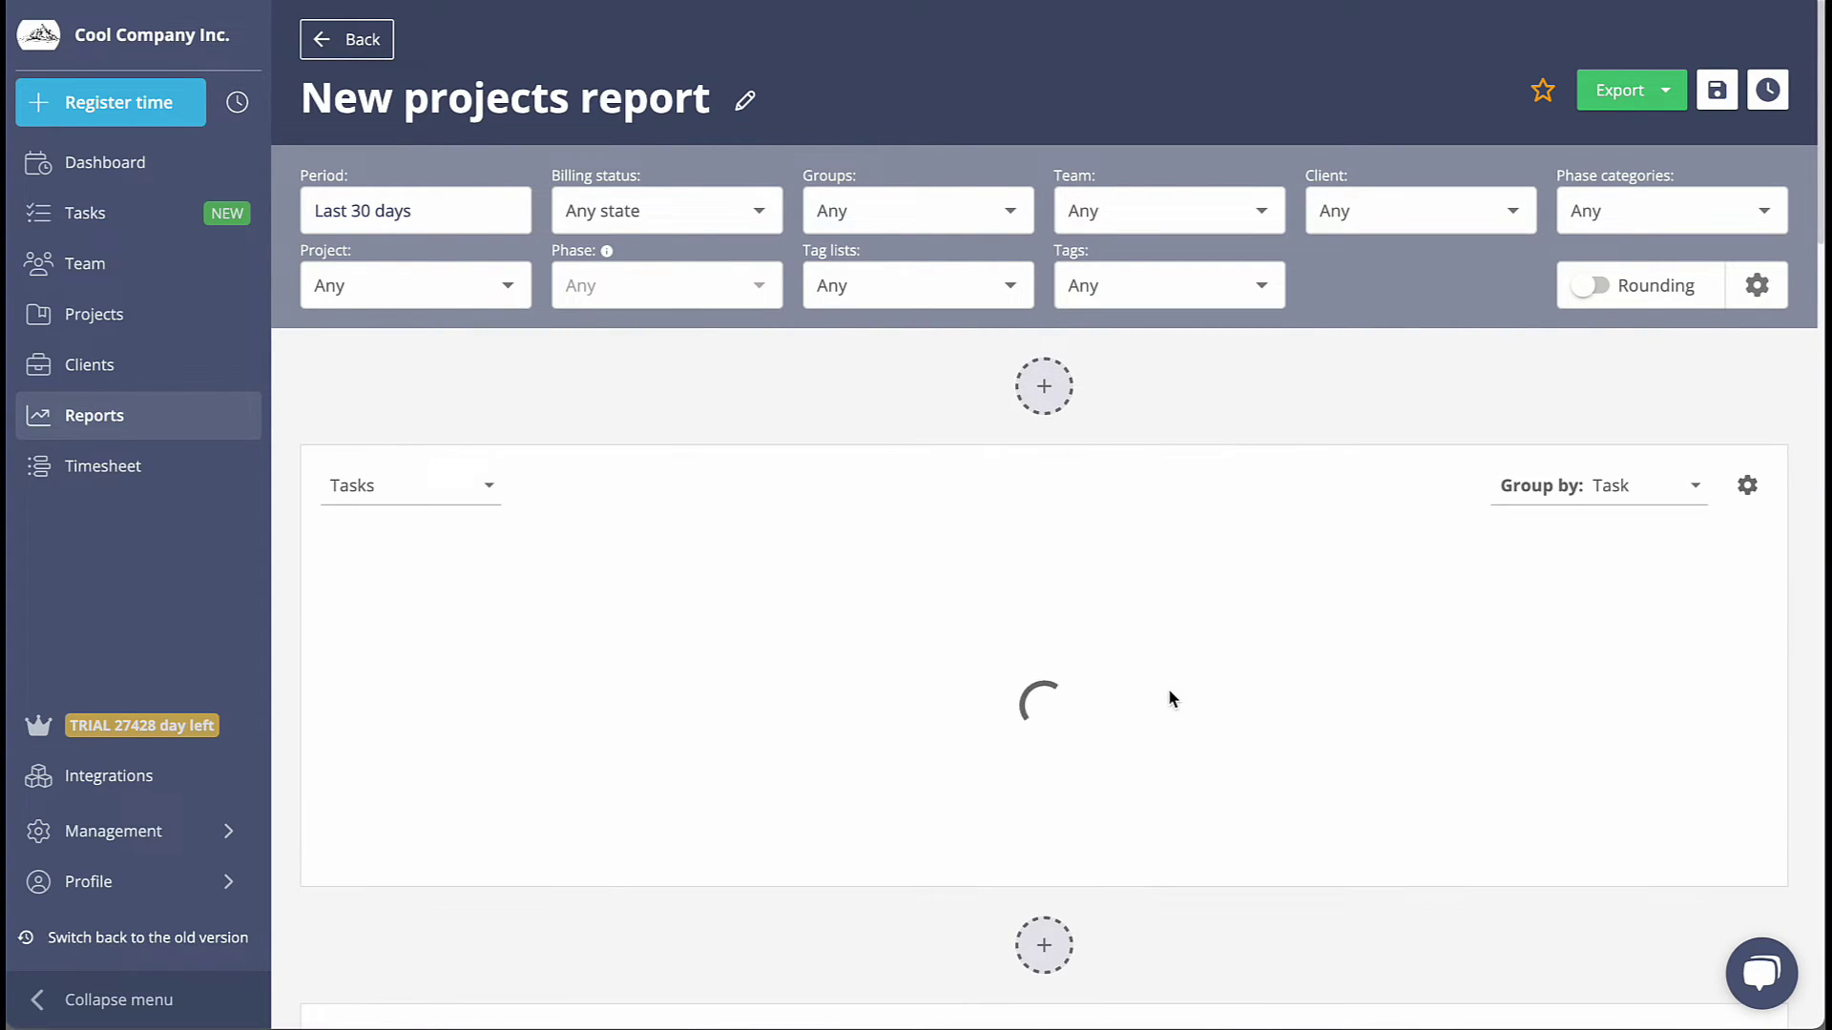
{"action": "scroll", "coordinate": [1169, 696], "scroll_direction": "down", "scroll_amount": 1}
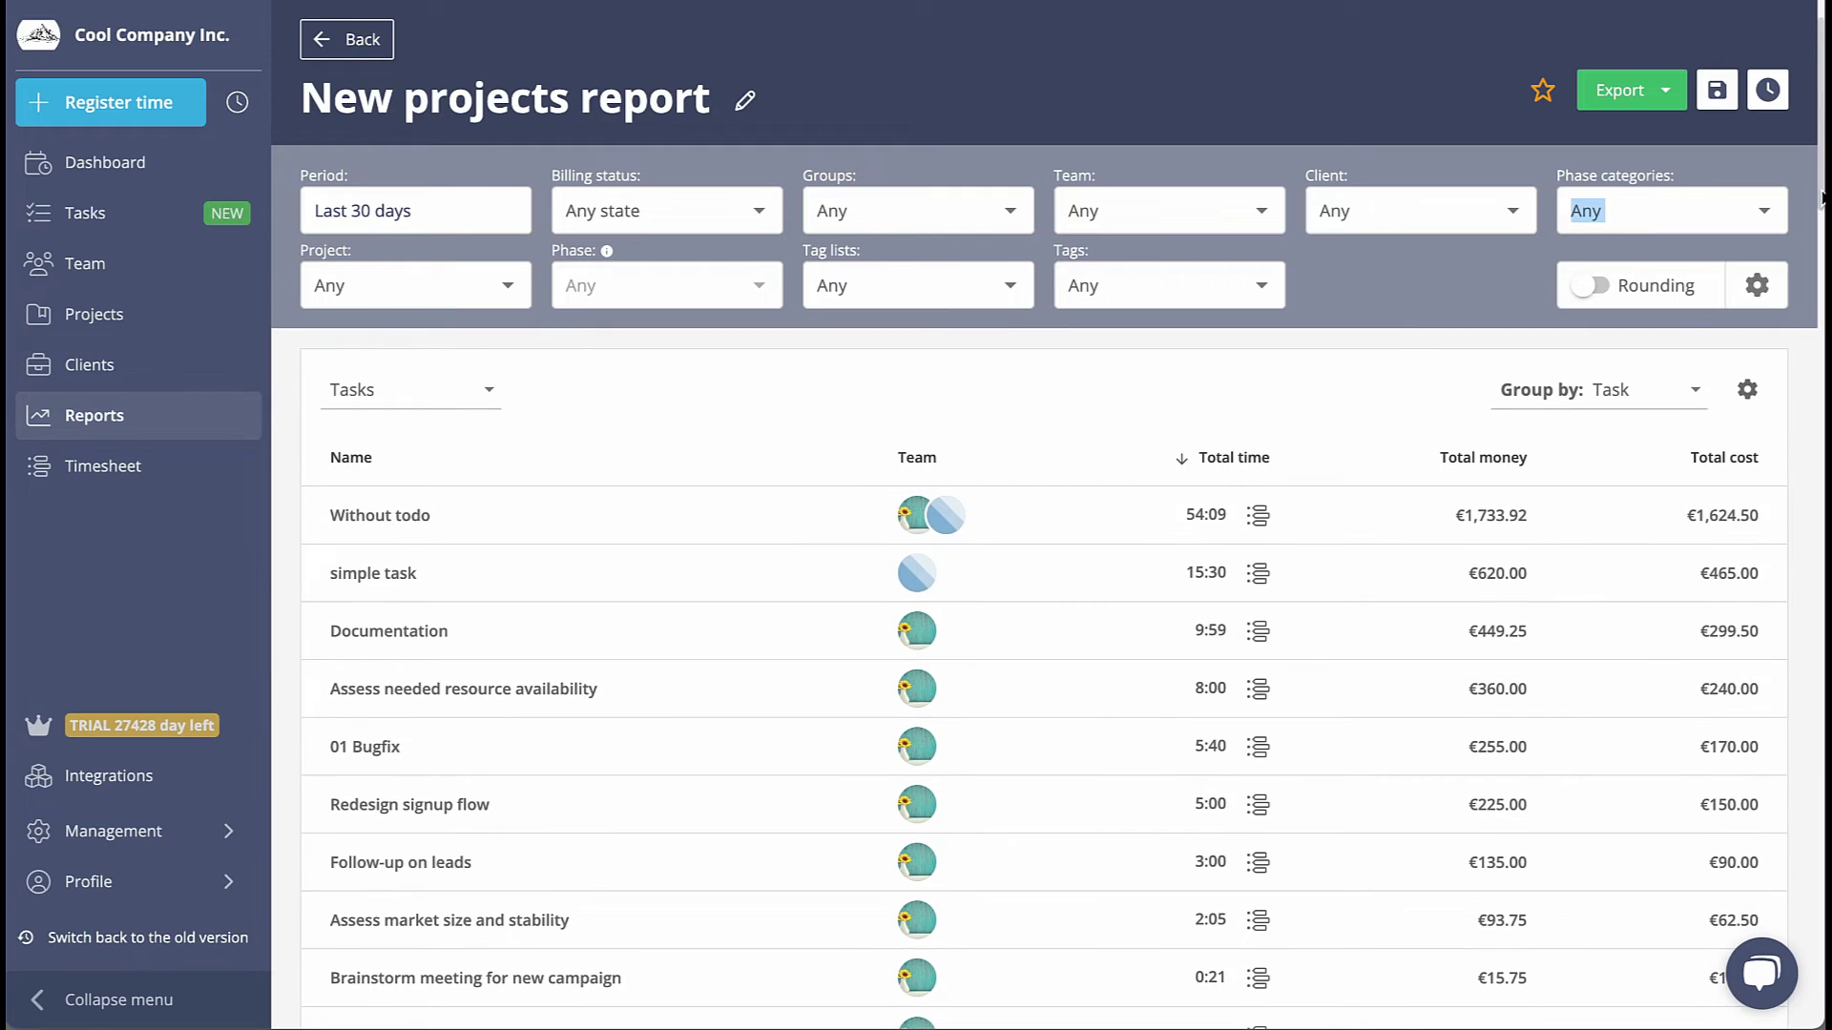
Step: Enable the Integration and Billable money columns in the table configuration
{"action": "left_click", "coordinate": [1751, 390]}
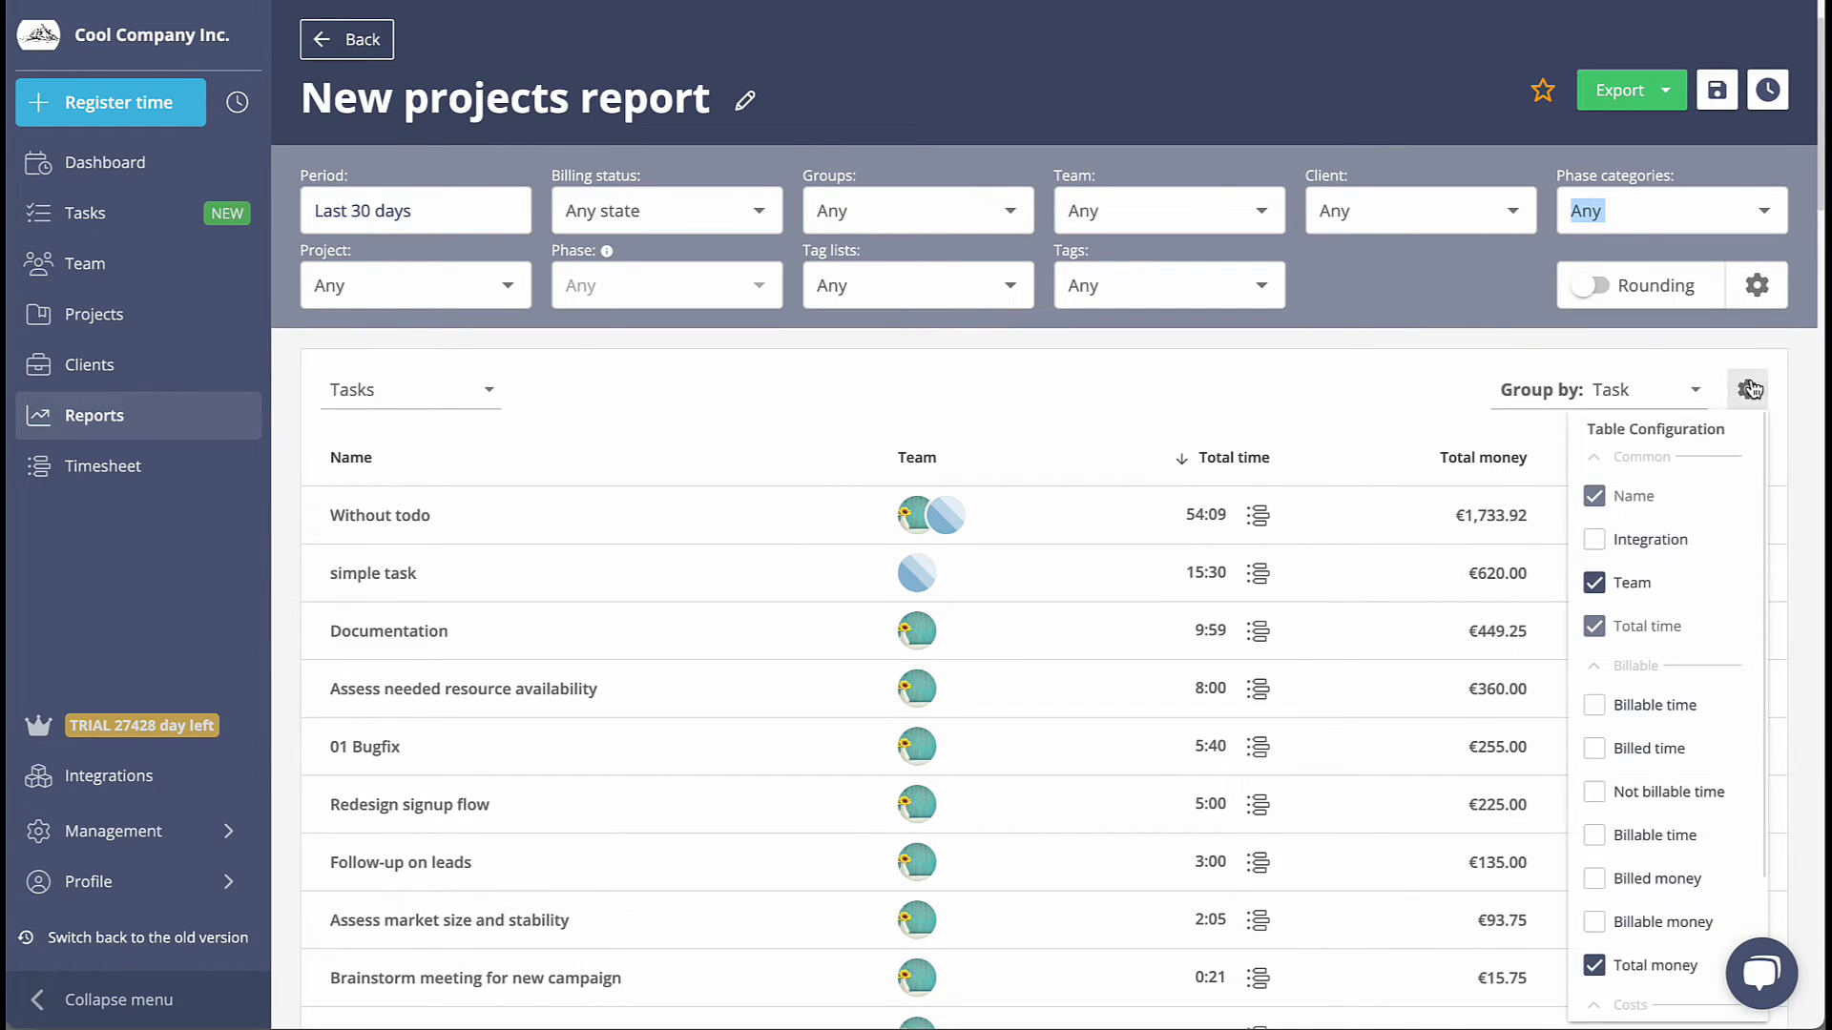
{"action": "left_click", "coordinate": [1596, 540]}
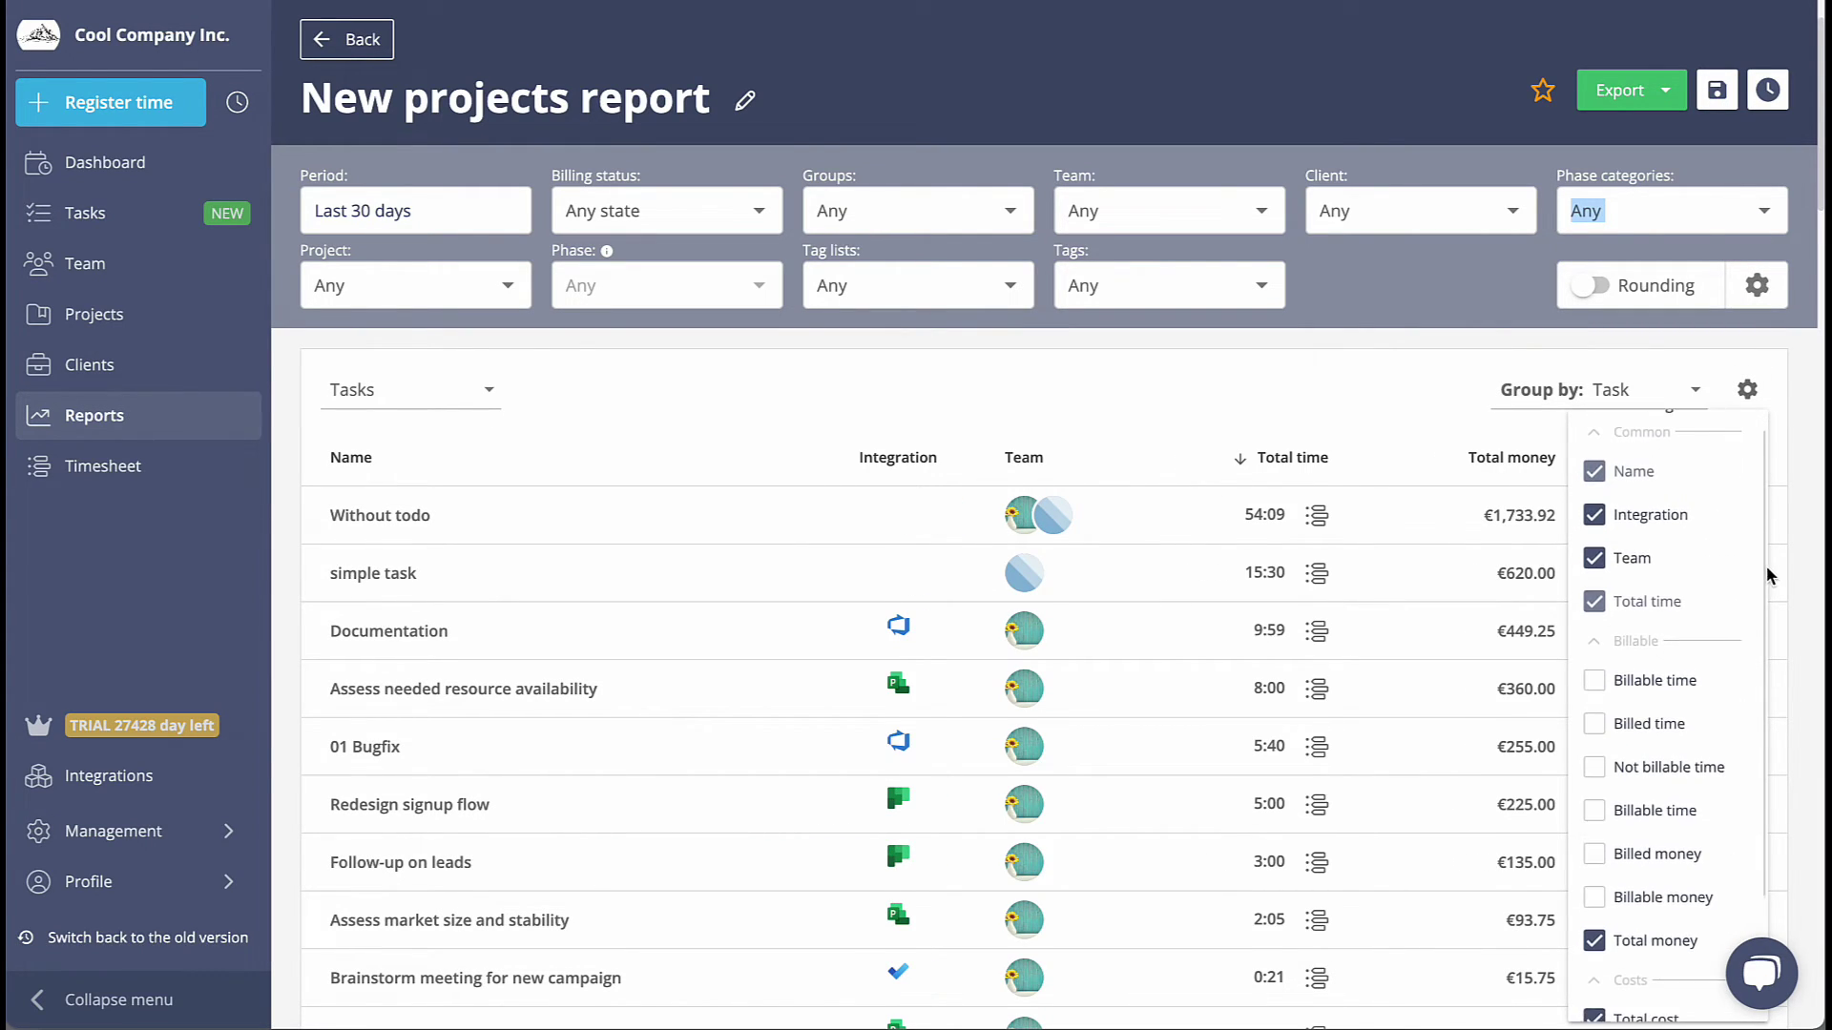
{"action": "scroll", "coordinate": [1764, 548], "scroll_direction": "down", "scroll_amount": 3}
{"action": "left_click", "coordinate": [1594, 763]}
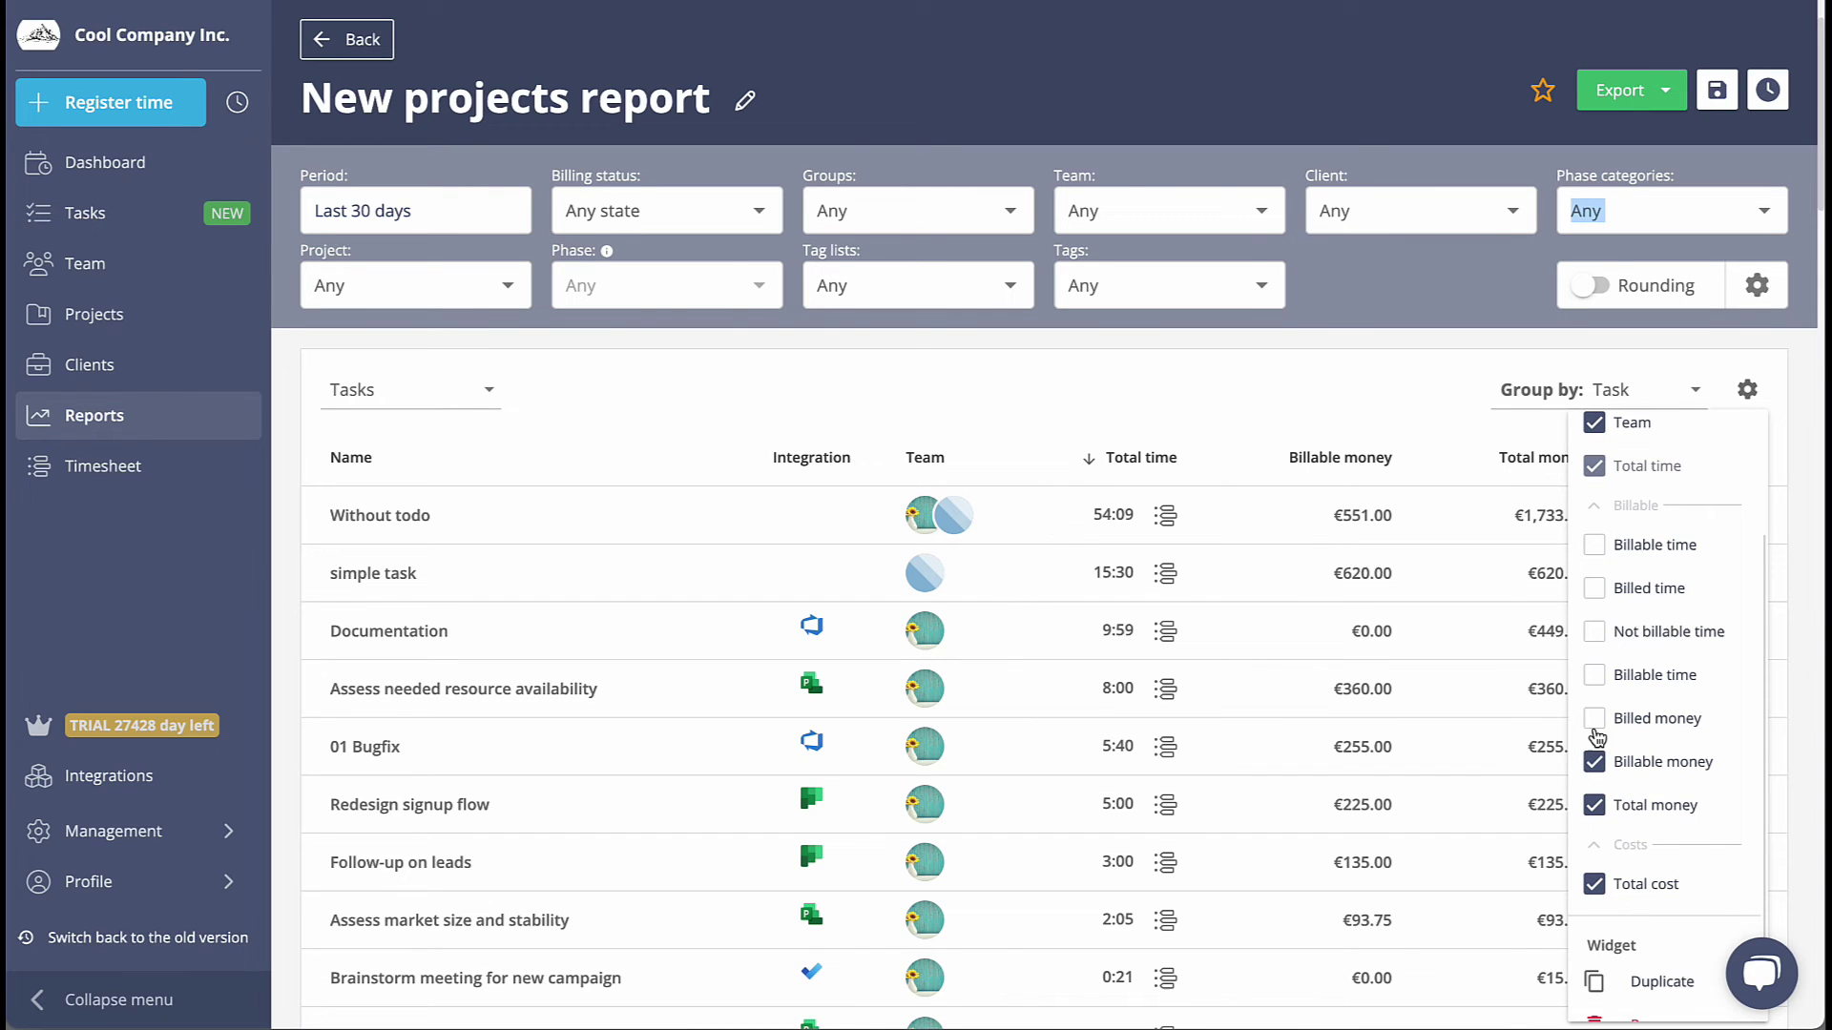